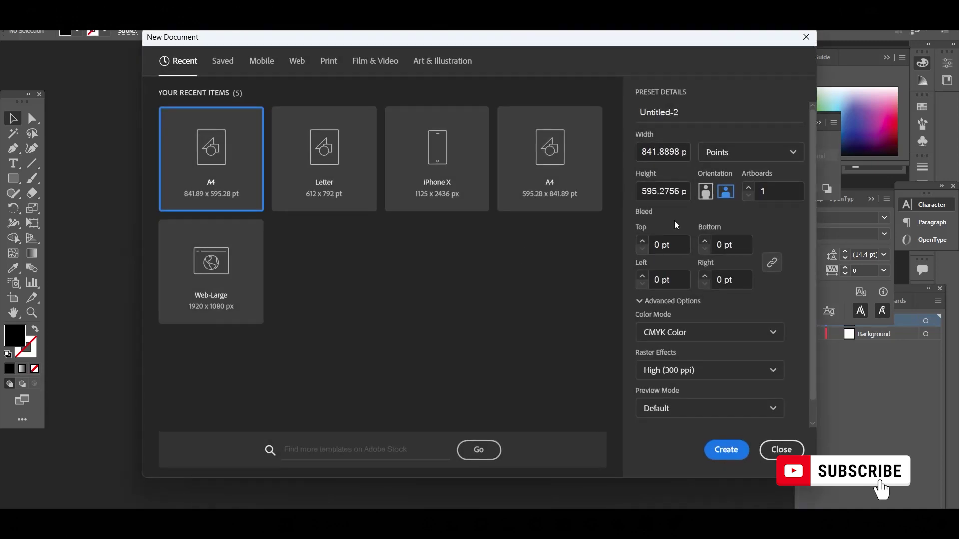
- Create a new portrait document in inches, 5 wide by 8 high, in RGB Color mode
{"action": "left_click", "coordinate": [739, 152]}
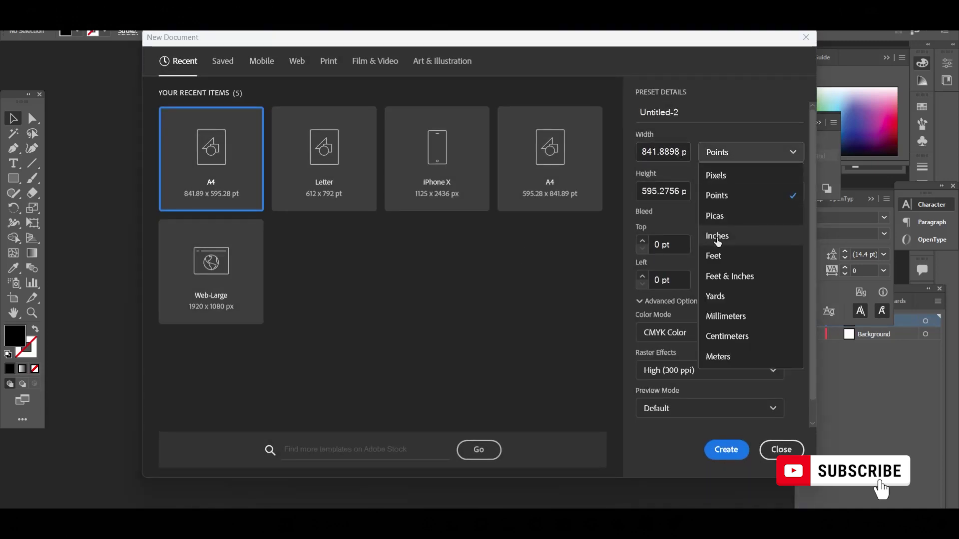
{"action": "left_click", "coordinate": [772, 235]}
{"action": "double_click", "coordinate": [675, 150]}
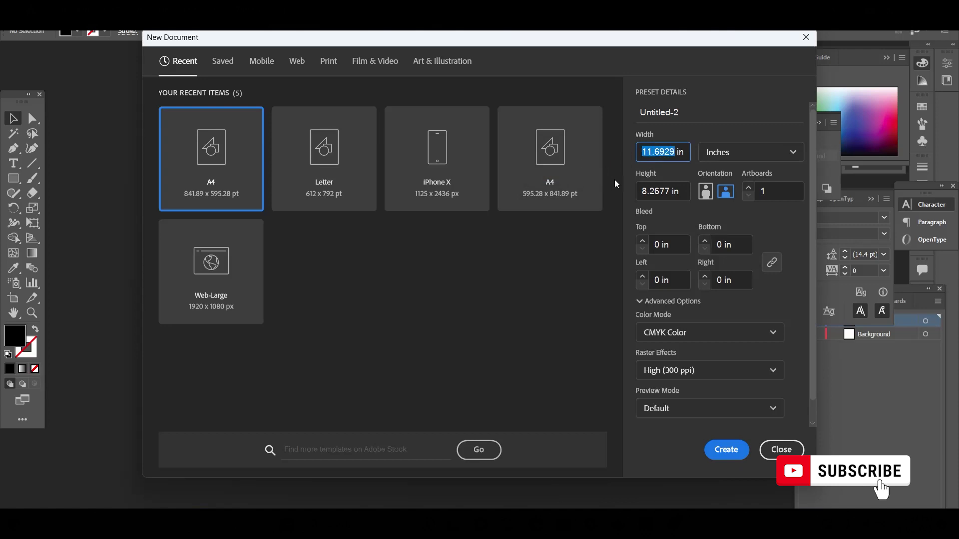
{"action": "type", "text": "5"}
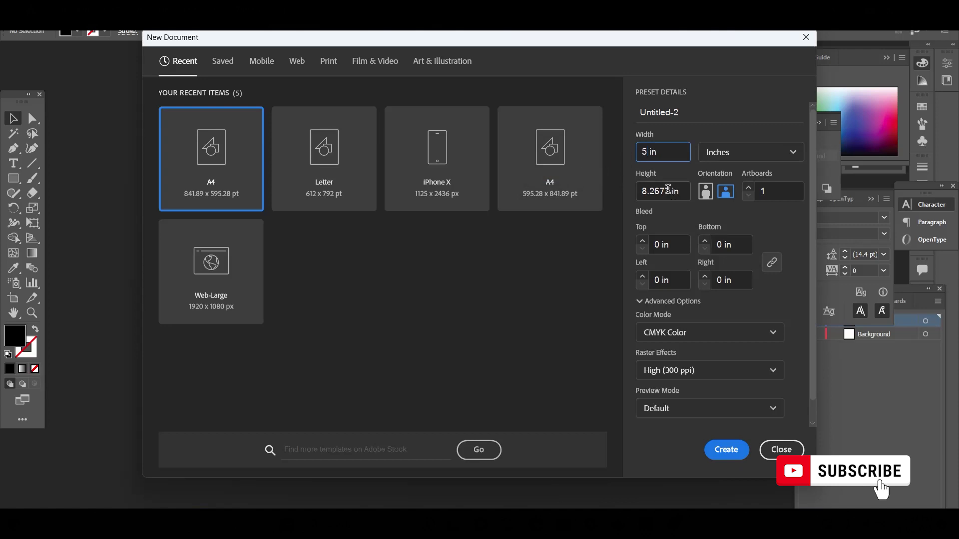
{"action": "key", "text": "Tab"}
{"action": "type", "text": "8"}
{"action": "left_click", "coordinate": [729, 332]}
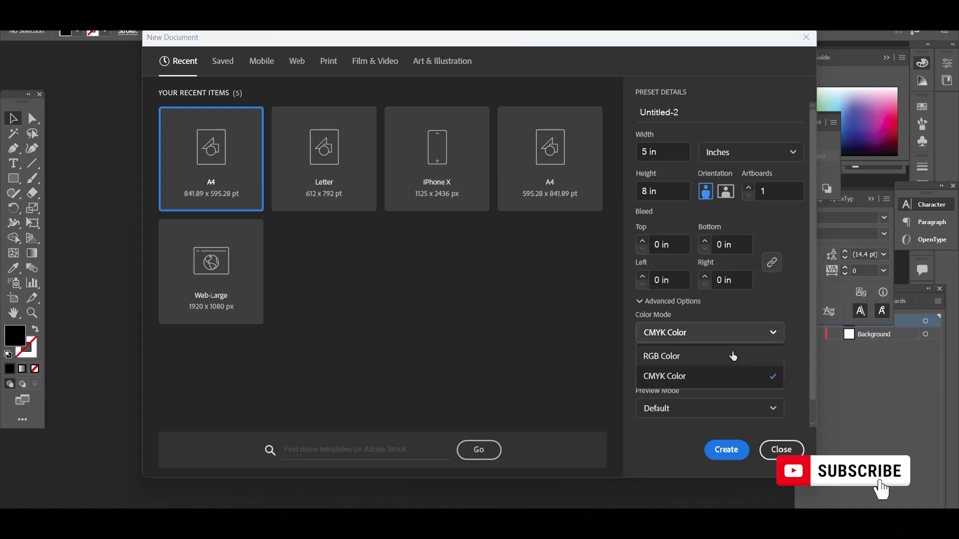
{"action": "left_click", "coordinate": [689, 353]}
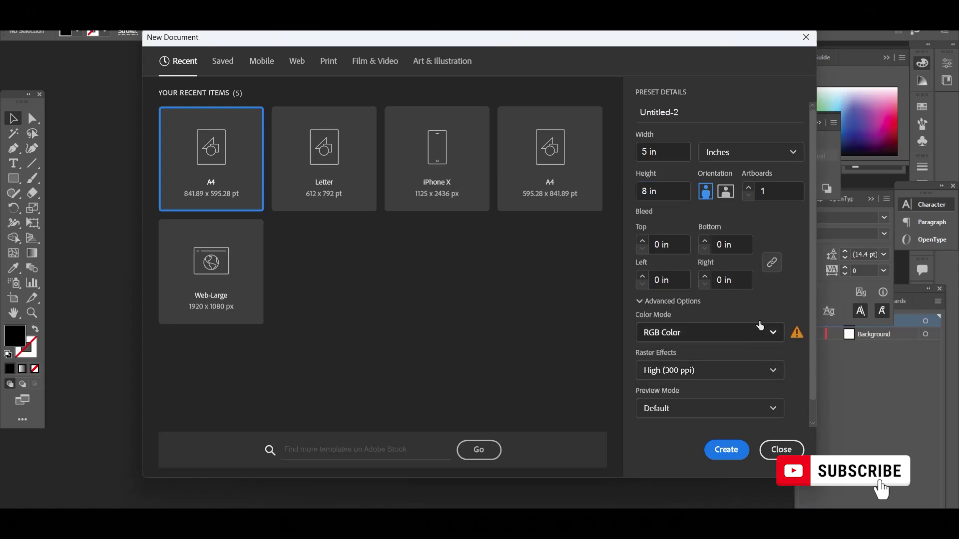
{"action": "left_click", "coordinate": [729, 457]}
- Draw a rectangle covering the artboard and fill it golden orange #F2B13D
{"action": "key", "text": "m"}
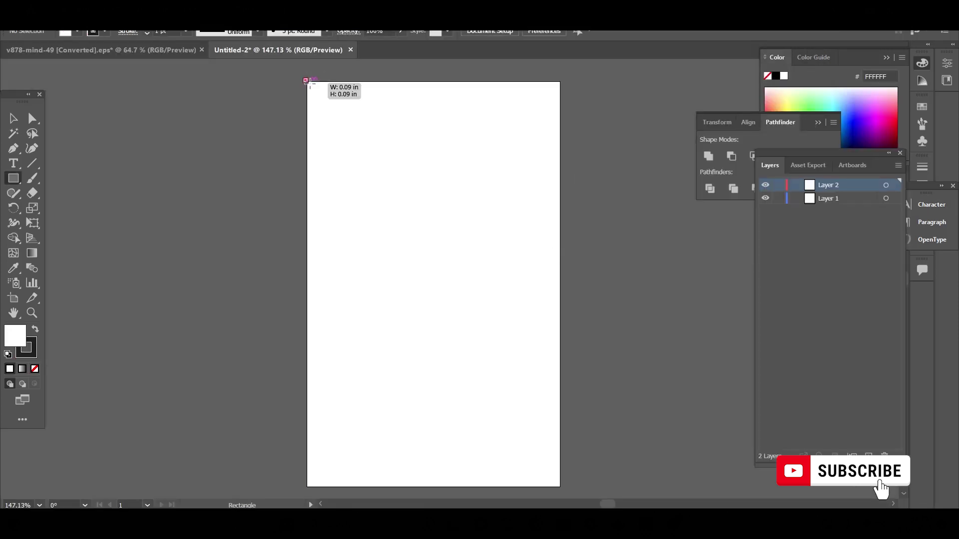
{"action": "left_click_drag", "start_coordinate": [303, 78], "coordinate": [565, 490]}
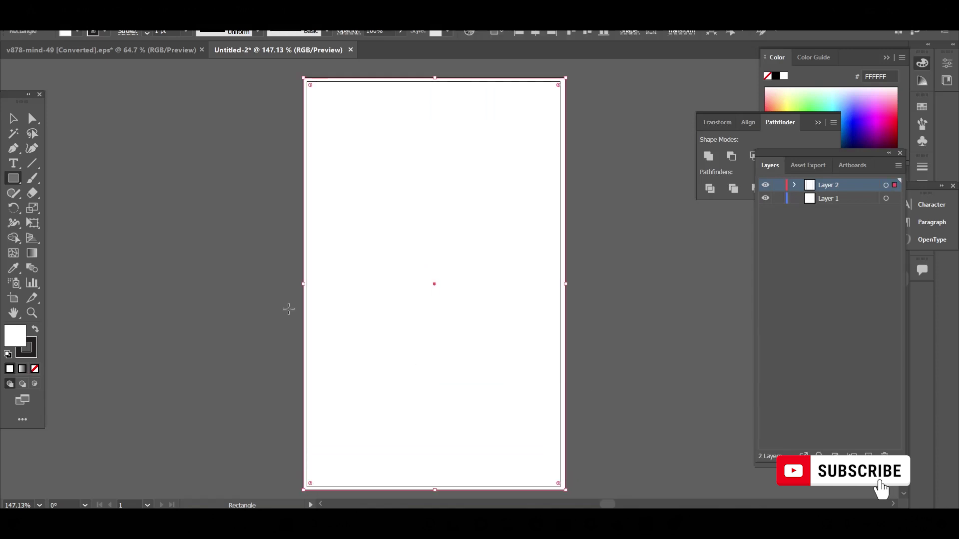
{"action": "double_click", "coordinate": [24, 338]}
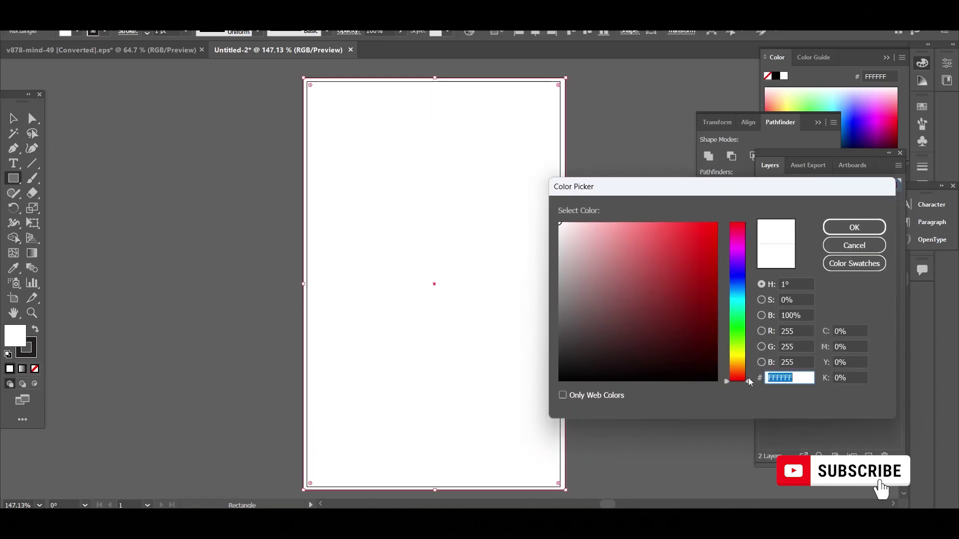
{"action": "left_click_drag", "start_coordinate": [749, 382], "coordinate": [748, 362]}
{"action": "left_click", "coordinate": [644, 230]}
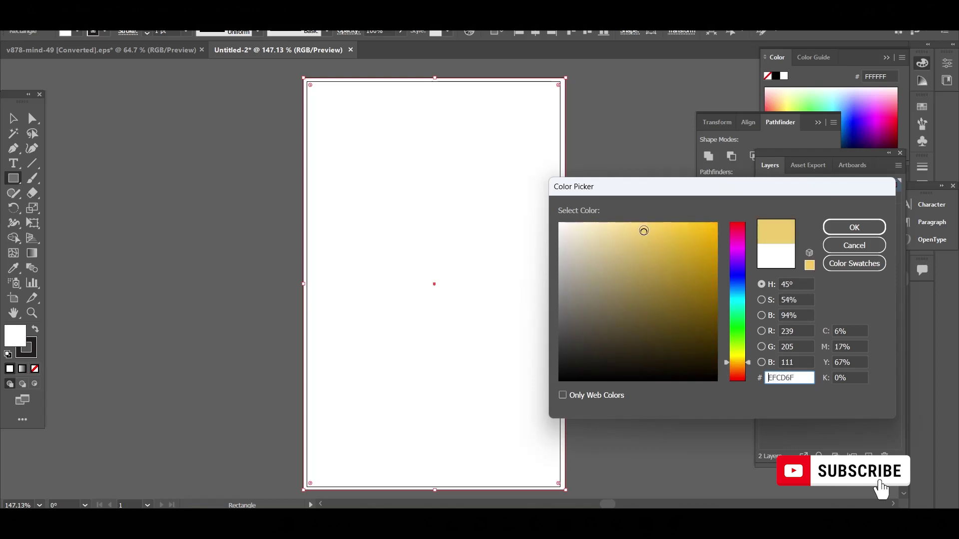
{"action": "left_click_drag", "start_coordinate": [644, 231], "coordinate": [672, 232]}
{"action": "left_click_drag", "start_coordinate": [756, 368], "coordinate": [751, 364]}
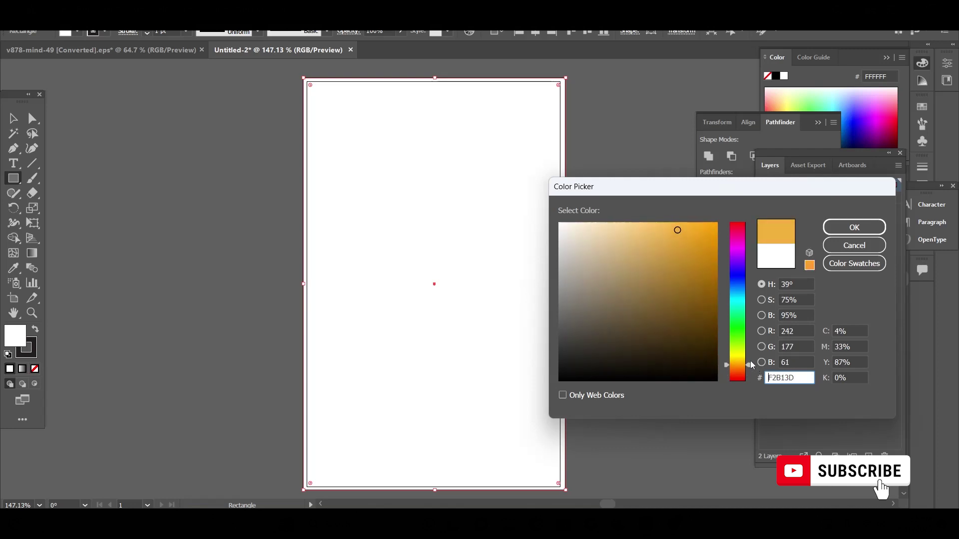
{"action": "left_click", "coordinate": [833, 229]}
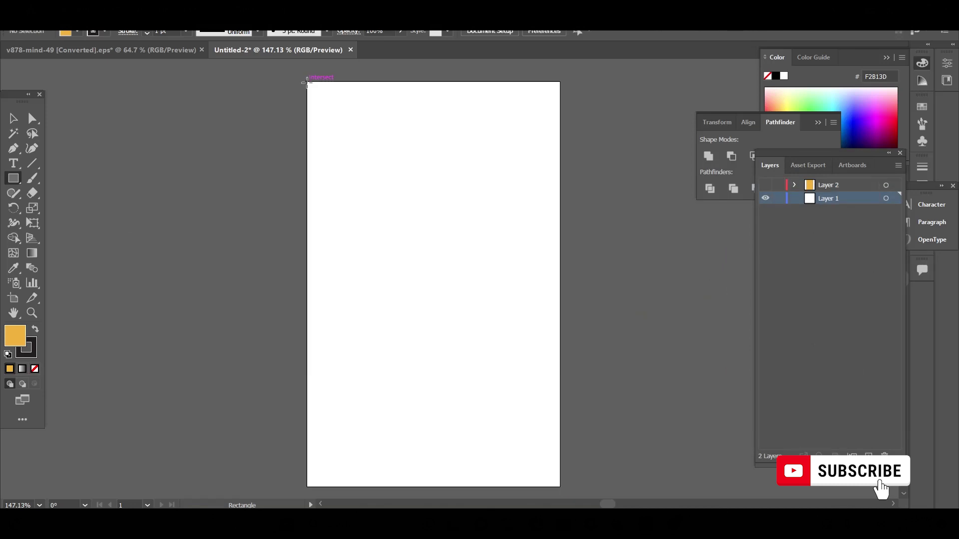
- Draw an unfilled artboard-sized frame rectangle on a new layer and select both rectangles
{"action": "left_click_drag", "start_coordinate": [307, 81], "coordinate": [559, 486]}
{"action": "left_click", "coordinate": [35, 369]}
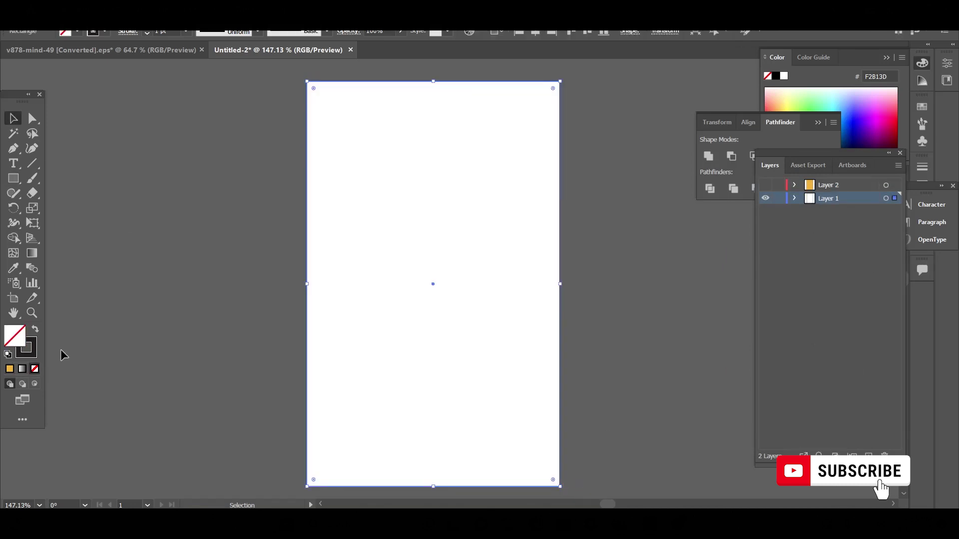
{"action": "key", "text": "v"}
{"action": "left_click", "coordinate": [337, 179]}
{"action": "left_click", "coordinate": [560, 145]}
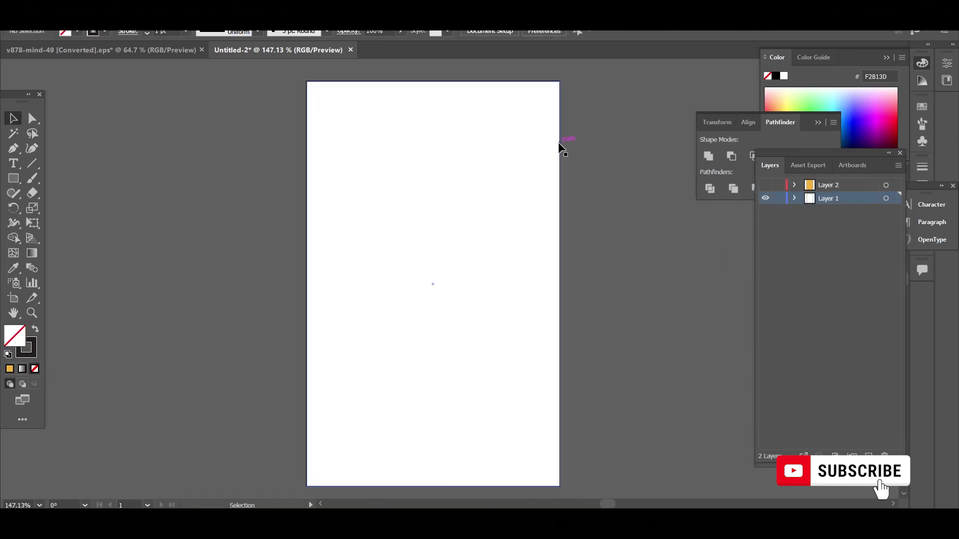
{"action": "left_click", "coordinate": [764, 185]}
{"action": "key", "text": "ctrl+l"}
{"action": "left_click", "coordinate": [610, 160]}
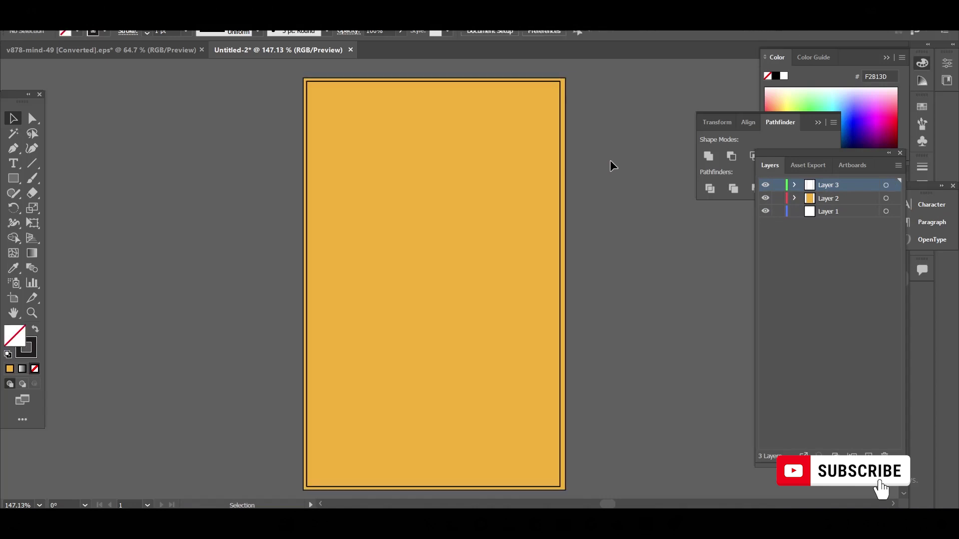
{"action": "left_click", "coordinate": [560, 115]}
{"action": "left_click", "coordinate": [512, 140], "text": "shift"}
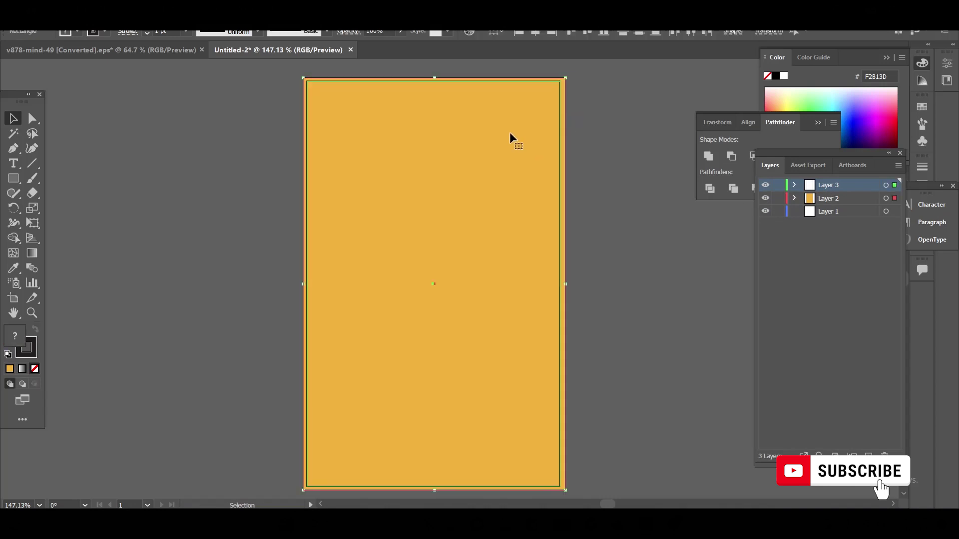
{"action": "right_click", "coordinate": [422, 202]}
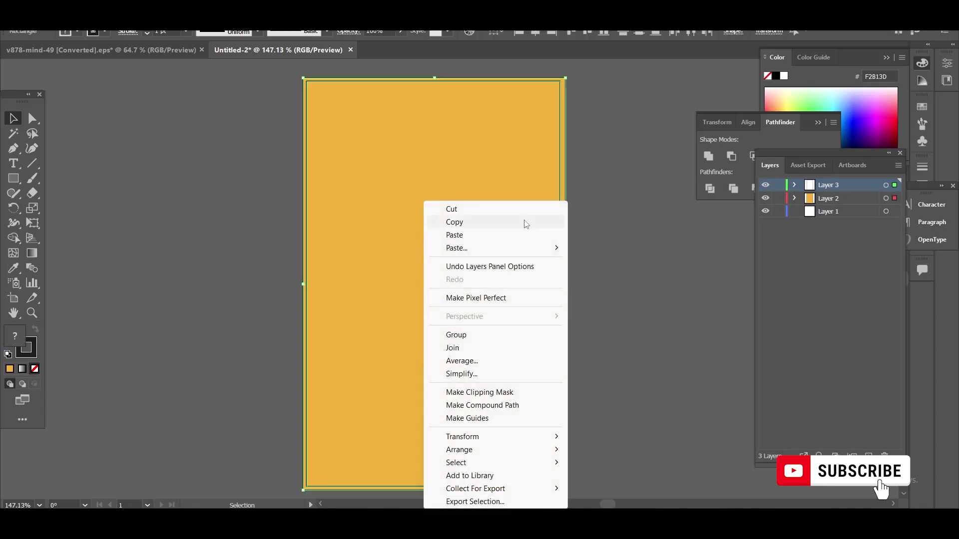
- Clip the orange rectangle to the frame and position the white texture inside the clip group
{"action": "left_click", "coordinate": [473, 393]}
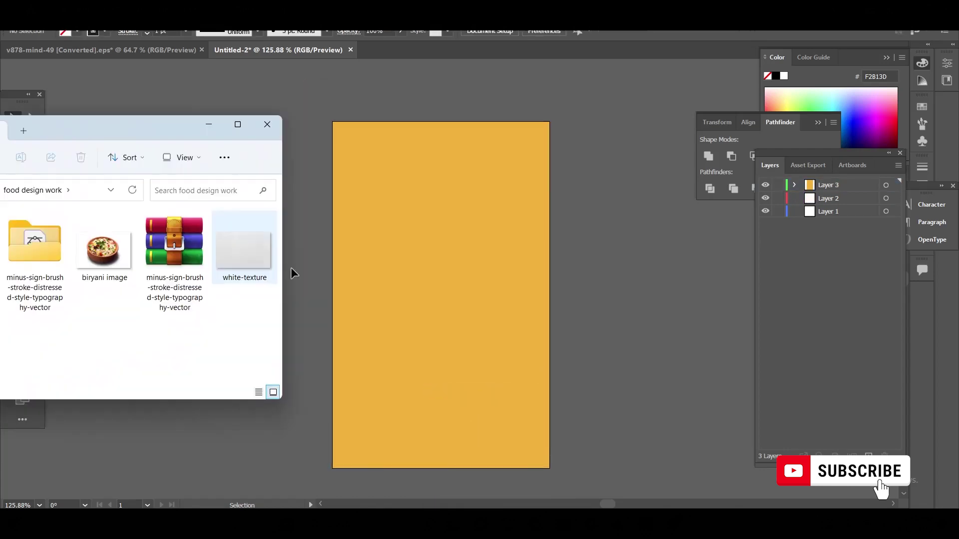
{"action": "left_click_drag", "start_coordinate": [247, 255], "coordinate": [516, 280]}
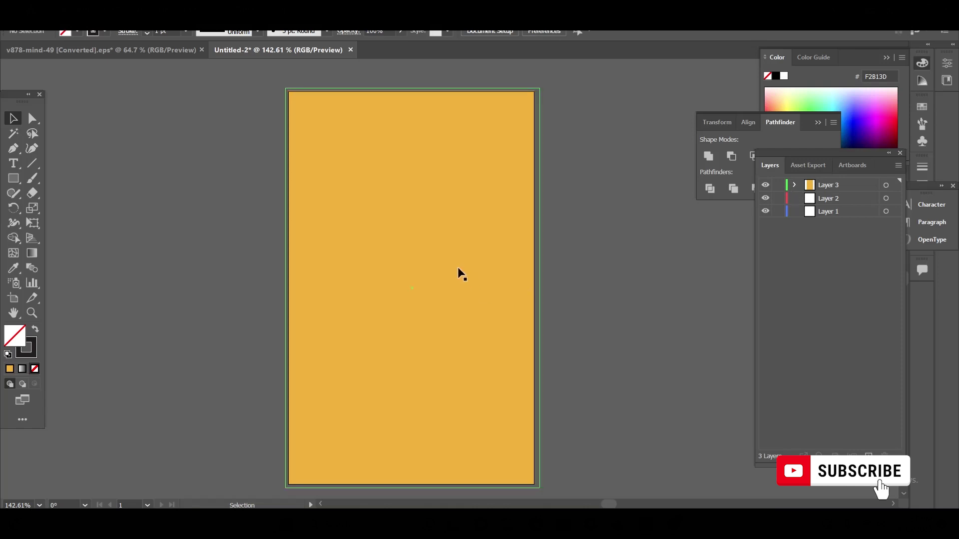
{"action": "double_click", "coordinate": [463, 272]}
{"action": "left_click", "coordinate": [464, 269]}
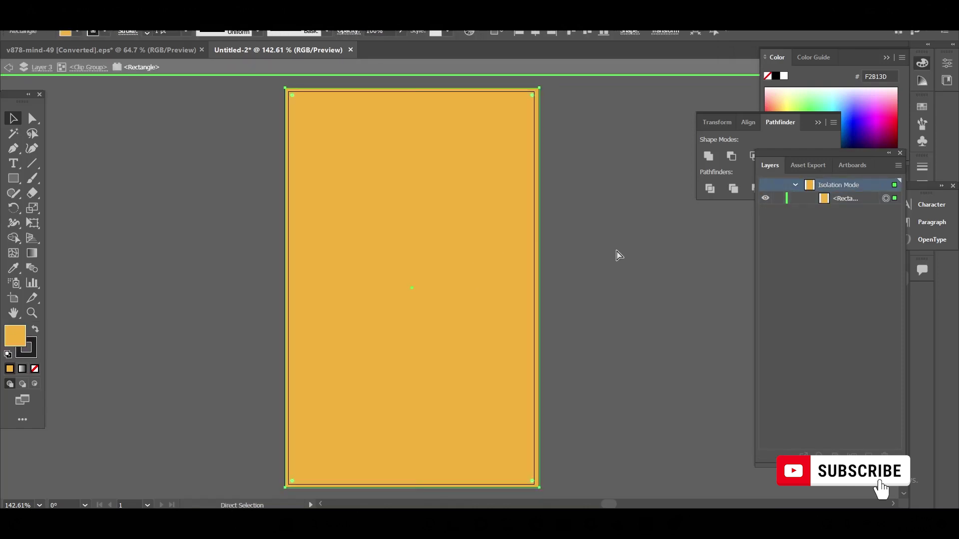
{"action": "left_click_drag", "start_coordinate": [574, 265], "coordinate": [539, 272]}
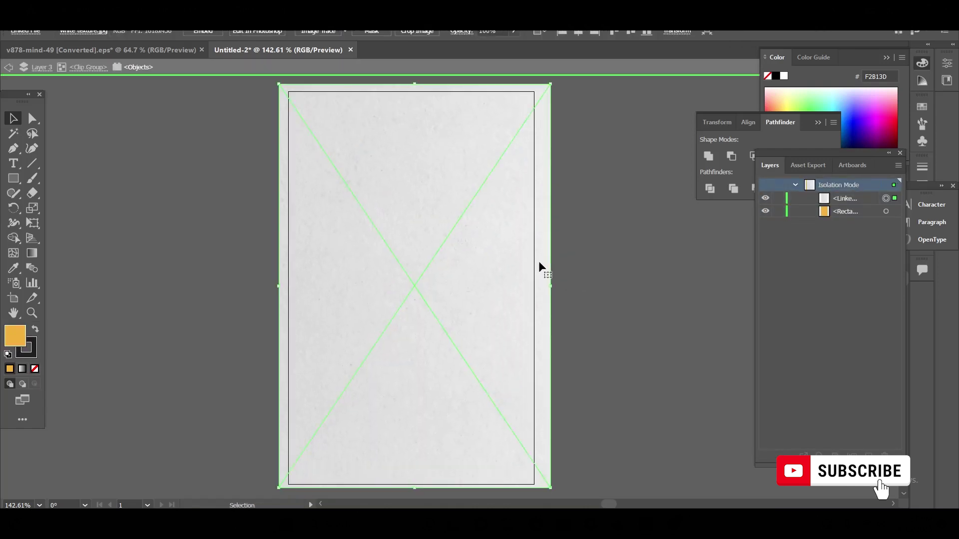
- Set the texture's transparency blend mode to Multiply and exit the clip group
{"action": "left_click", "coordinate": [923, 202]}
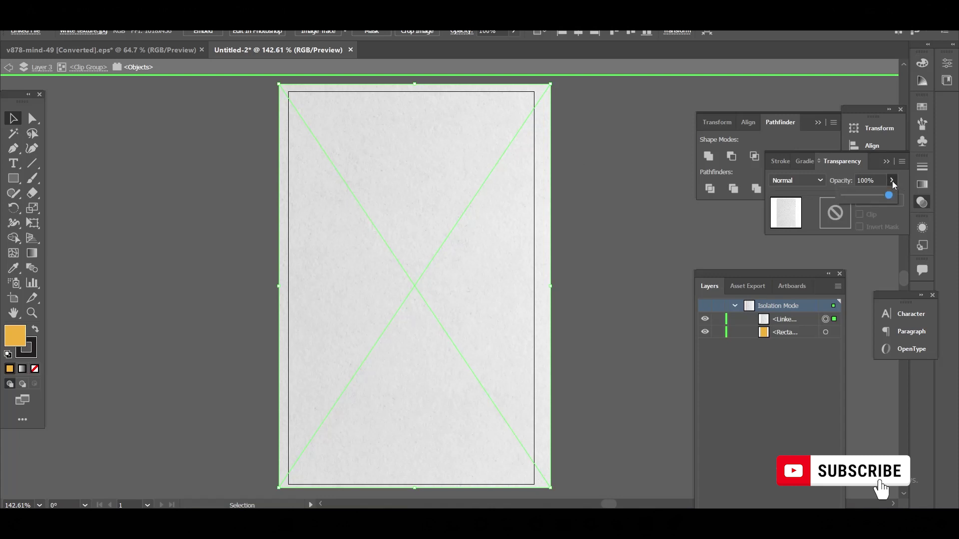
{"action": "scroll", "coordinate": [824, 180], "scroll_direction": "down", "scroll_amount": 2}
{"action": "left_click", "coordinate": [675, 296]}
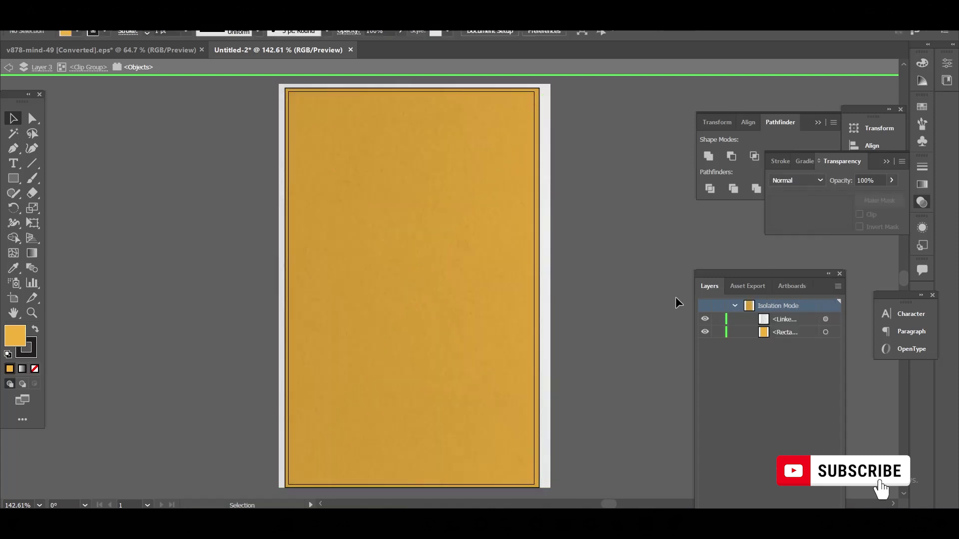
{"action": "double_click", "coordinate": [159, 128]}
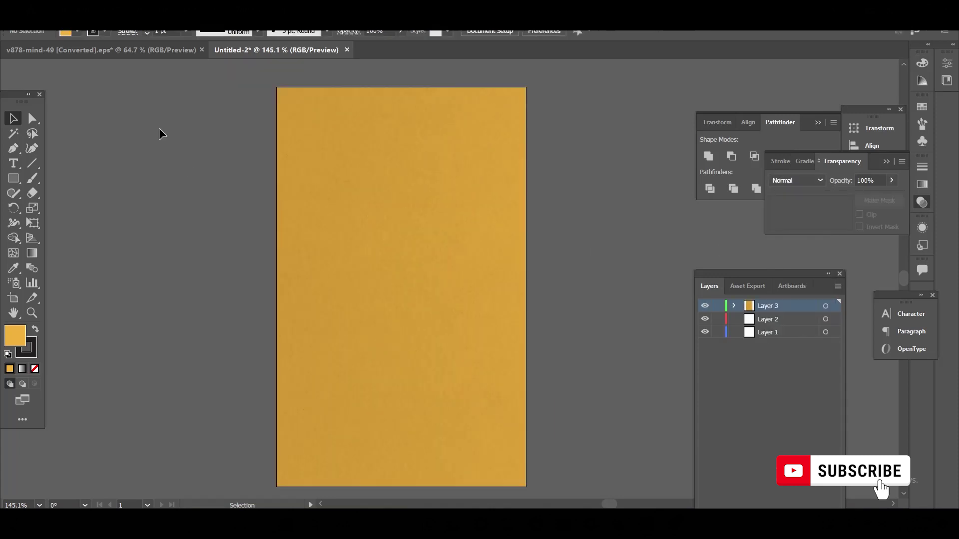
- Bring in the black brush stroke and paste it diagonally inside the artboard clip group
{"action": "left_click", "coordinate": [167, 50]}
{"action": "mouse_move", "coordinate": [381, 293]}
{"action": "left_mouse_down"}
{"action": "mouse_move", "coordinate": [283, 49]}
{"action": "mouse_move", "coordinate": [303, 96]}
{"action": "left_mouse_up"}
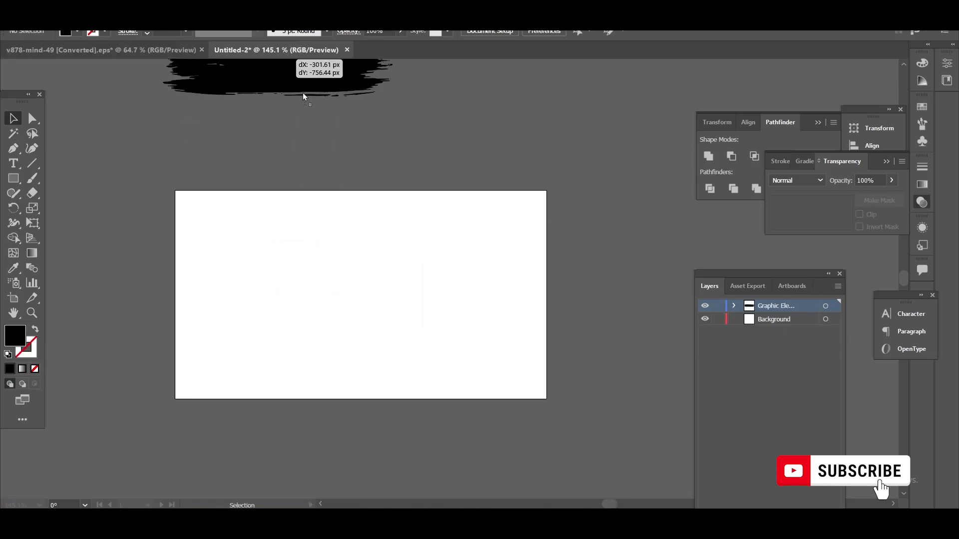
{"action": "mouse_move", "coordinate": [358, 234]}
{"action": "left_mouse_down"}
{"action": "mouse_move", "coordinate": [406, 258]}
{"action": "mouse_move", "coordinate": [524, 353]}
{"action": "left_mouse_up"}
{"action": "key", "text": "ctrl+x"}
{"action": "double_click", "coordinate": [519, 345]}
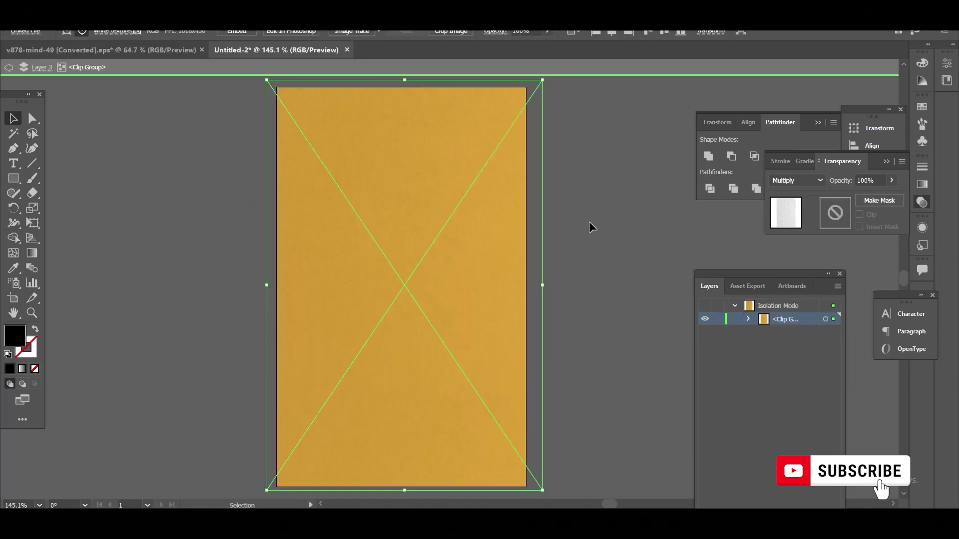
{"action": "key", "text": "ctrl+f"}
{"action": "left_click_drag", "start_coordinate": [586, 232], "coordinate": [556, 250]}
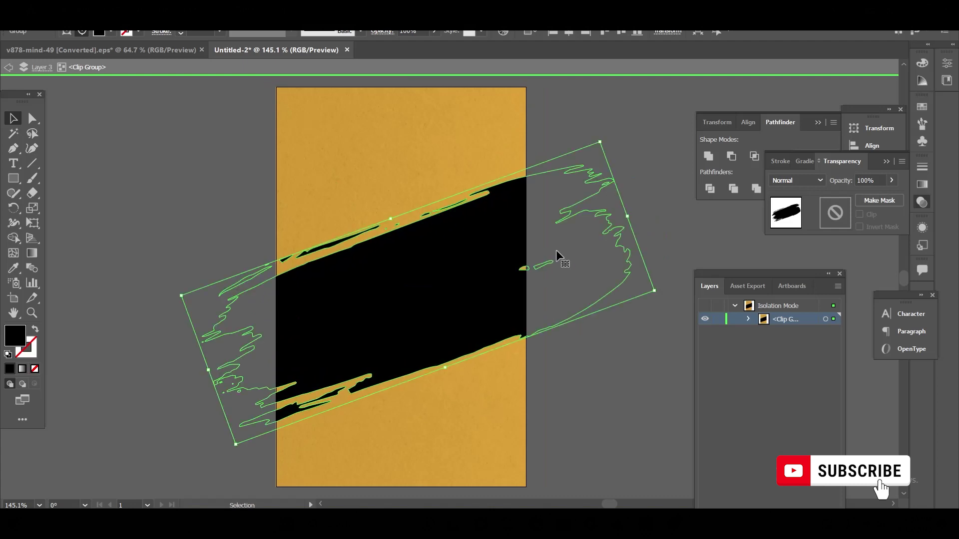
{"action": "double_click", "coordinate": [64, 133]}
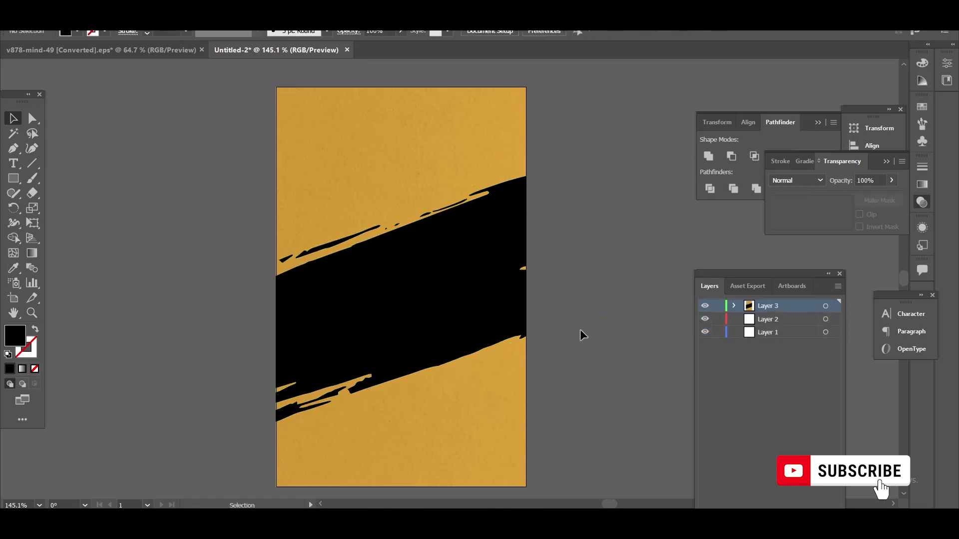
{"action": "left_click", "coordinate": [471, 335]}
- Place the biryani bowl photo, then scale and position it over the black brush stroke
{"action": "left_click", "coordinate": [544, 489]}
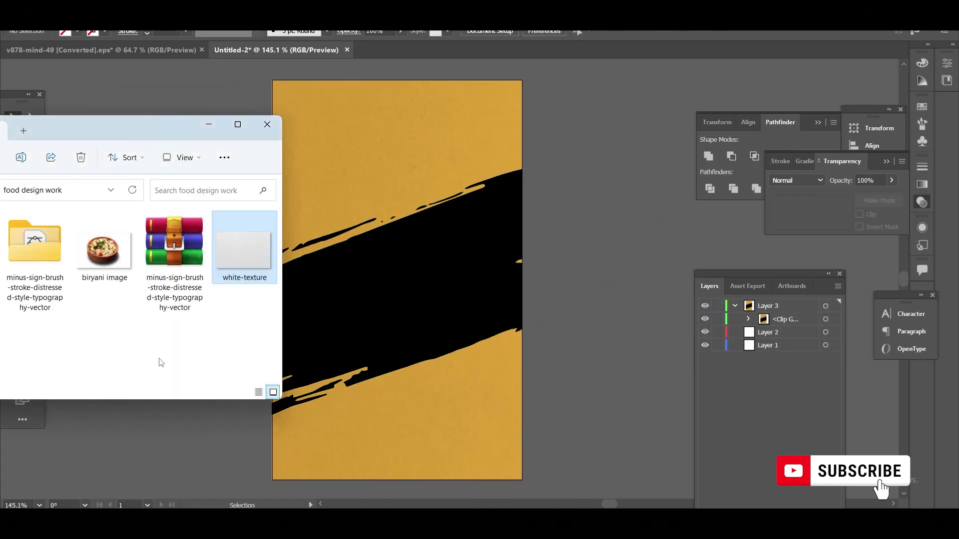
{"action": "left_click_drag", "start_coordinate": [105, 245], "coordinate": [381, 304]}
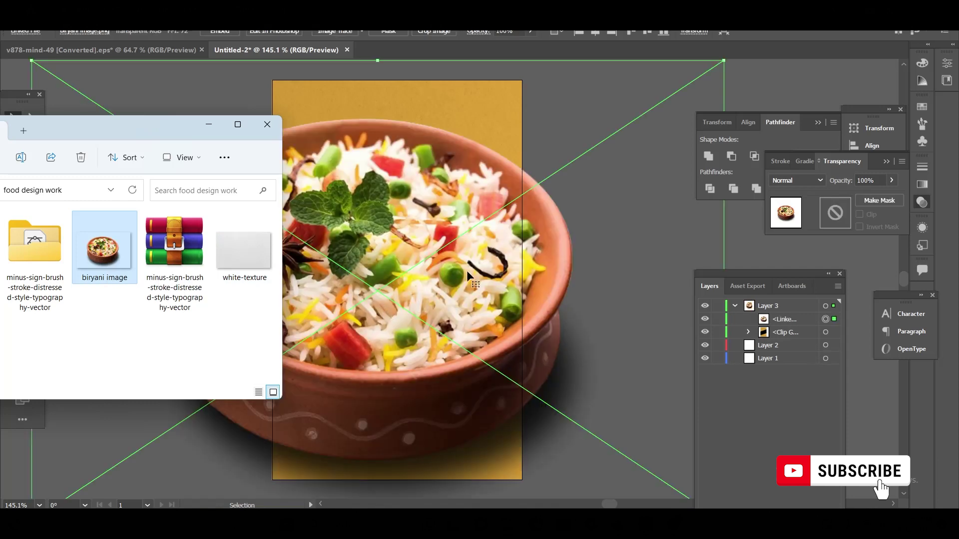
{"action": "left_click_drag", "start_coordinate": [724, 61], "coordinate": [520, 196]}
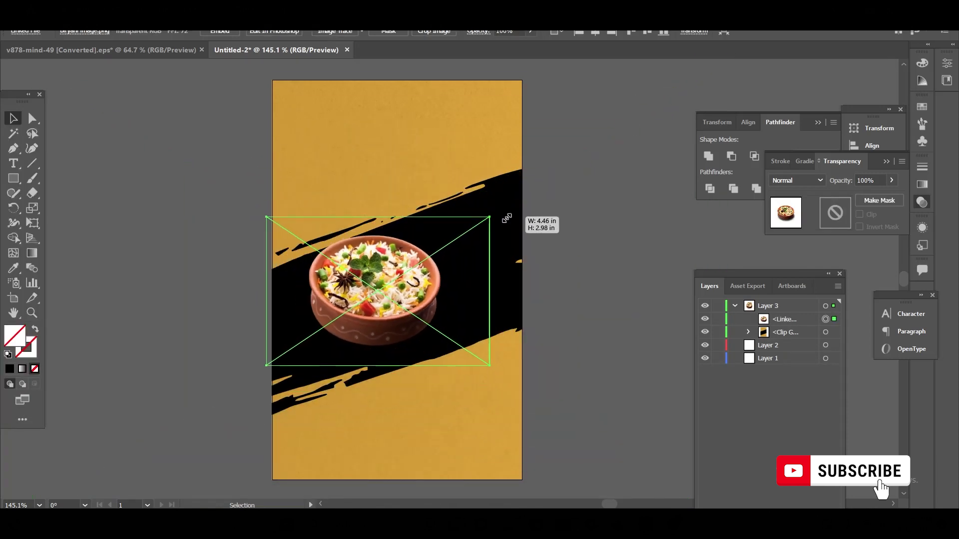
{"action": "left_click_drag", "start_coordinate": [456, 278], "coordinate": [489, 234]}
{"action": "left_click_drag", "start_coordinate": [552, 342], "coordinate": [562, 372]}
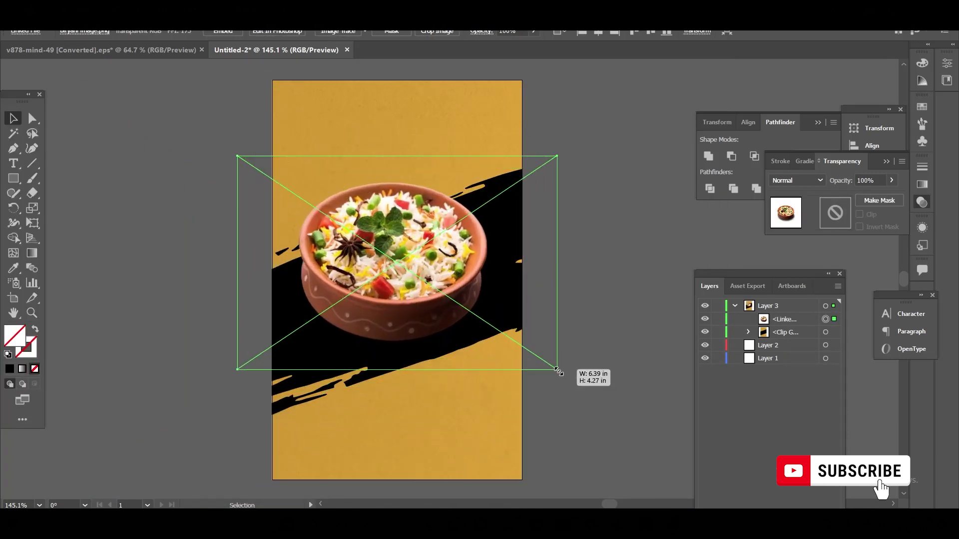
{"action": "left_click_drag", "start_coordinate": [421, 280], "coordinate": [424, 301]}
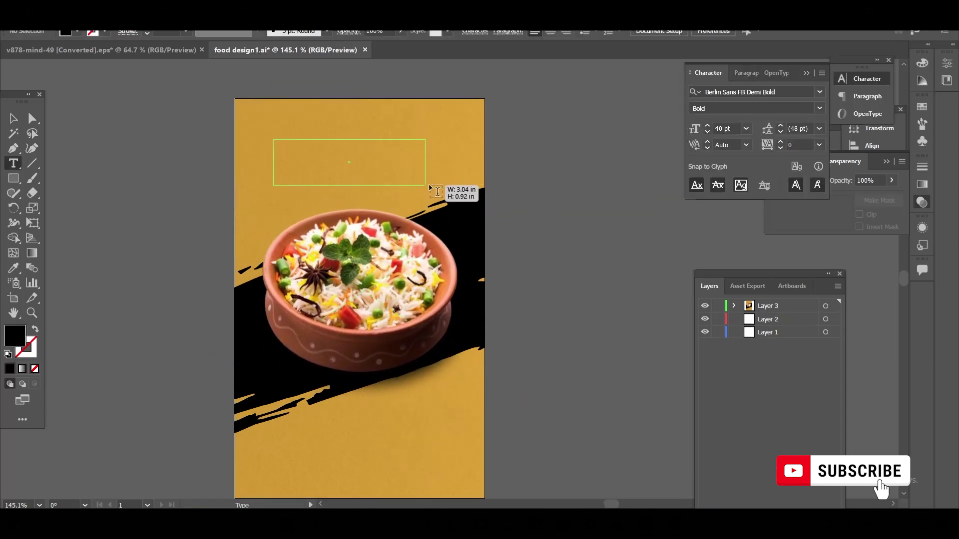
{"action": "left_click_drag", "start_coordinate": [438, 192], "coordinate": [446, 186]}
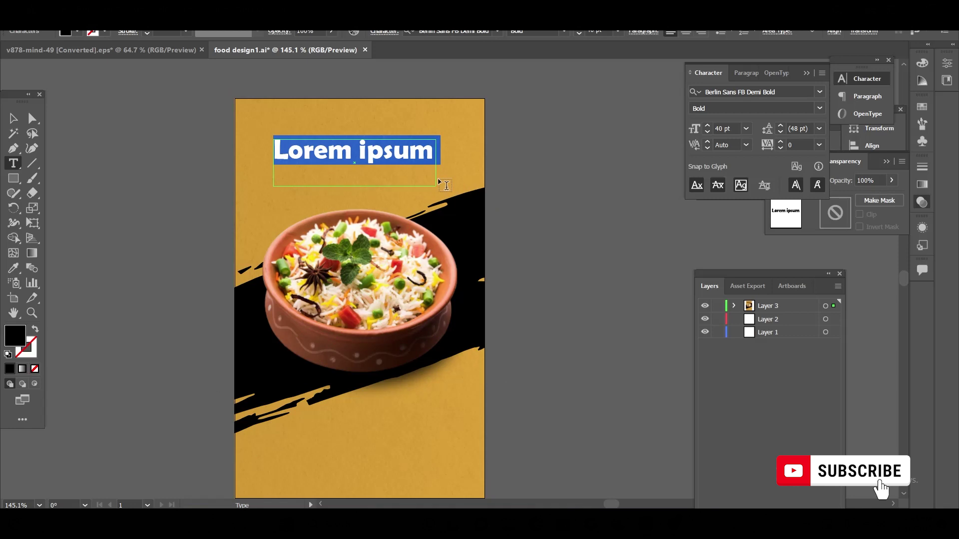
- Make the 'Taste it!' headline in Forte with a capital T and white fill
{"action": "type", "text": "taste it"}
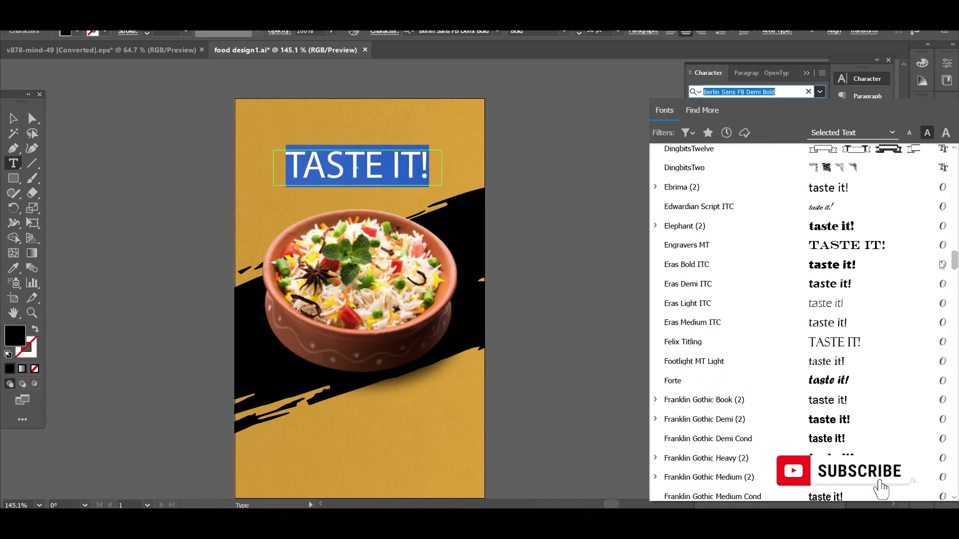
{"action": "scroll", "coordinate": [853, 295], "scroll_direction": "down", "scroll_amount": 3}
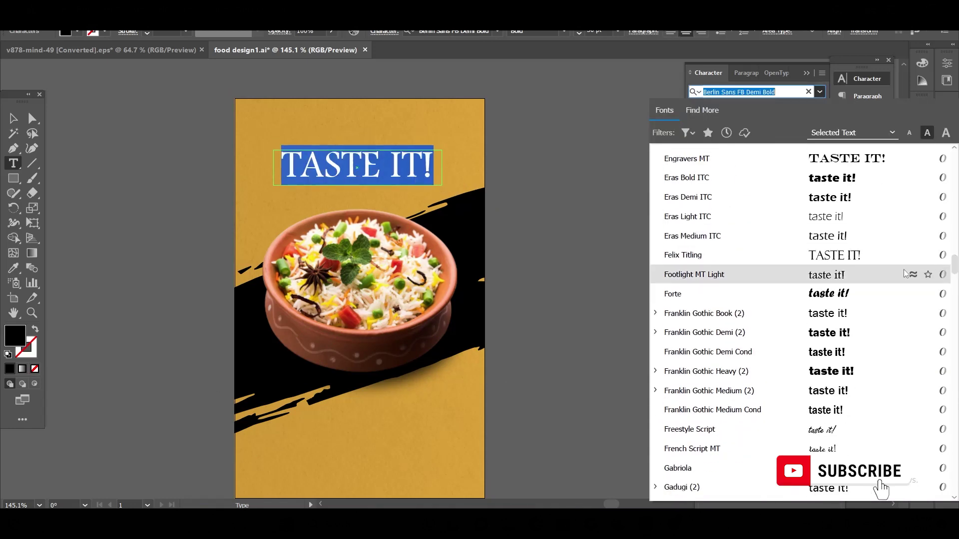
{"action": "left_click", "coordinate": [852, 294]}
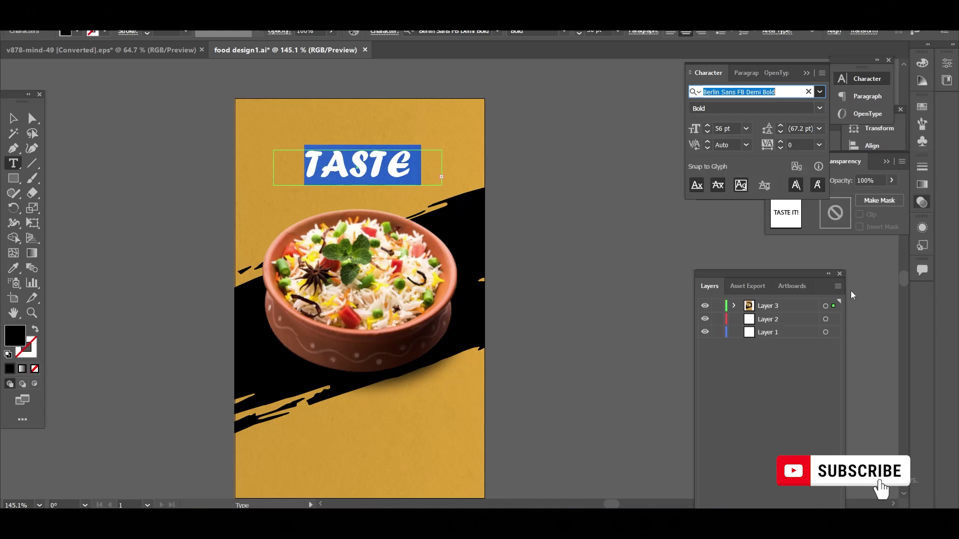
{"action": "left_click", "coordinate": [822, 73]}
{"action": "left_click", "coordinate": [709, 182]}
{"action": "type", "text": "taste it!"}
{"action": "left_click", "coordinate": [308, 168]}
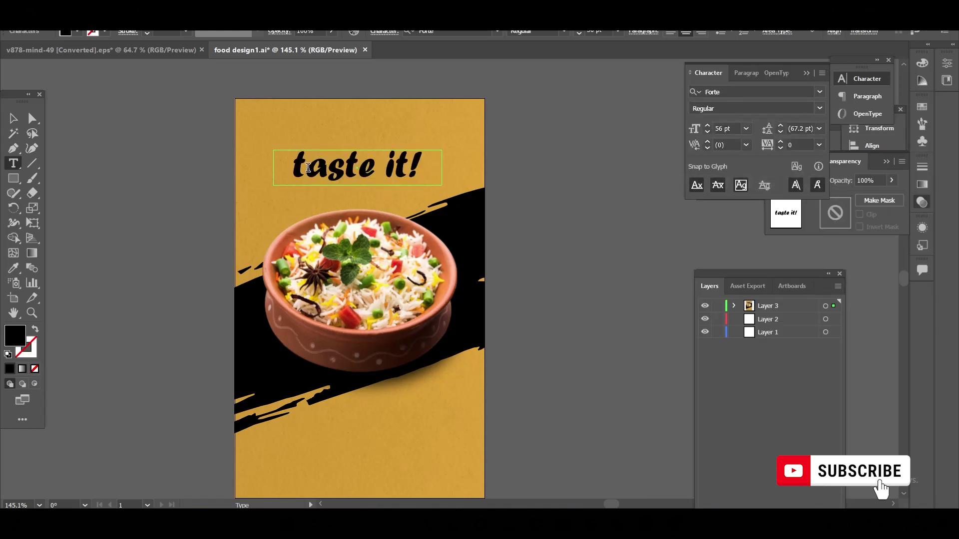
{"action": "key", "text": "shift+Left"}
{"action": "type", "text": "T"}
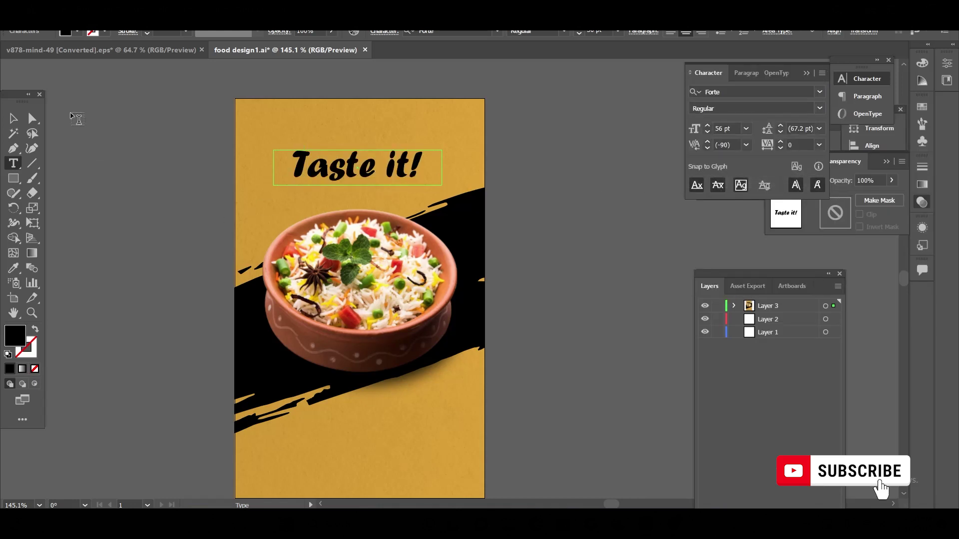
{"action": "key", "text": "Escape"}
{"action": "left_click", "coordinate": [63, 33]}
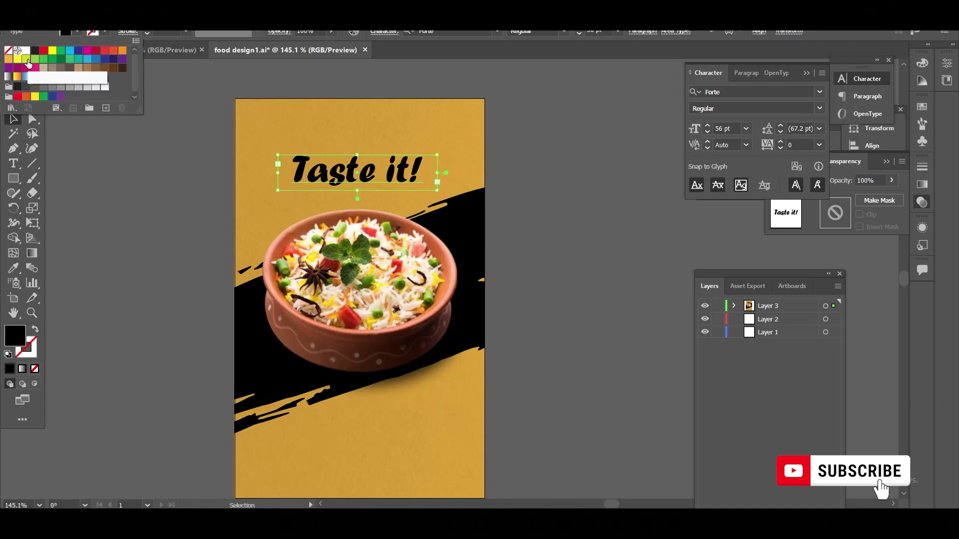
{"action": "left_click", "coordinate": [26, 50]}
{"action": "left_click", "coordinate": [499, 174]}
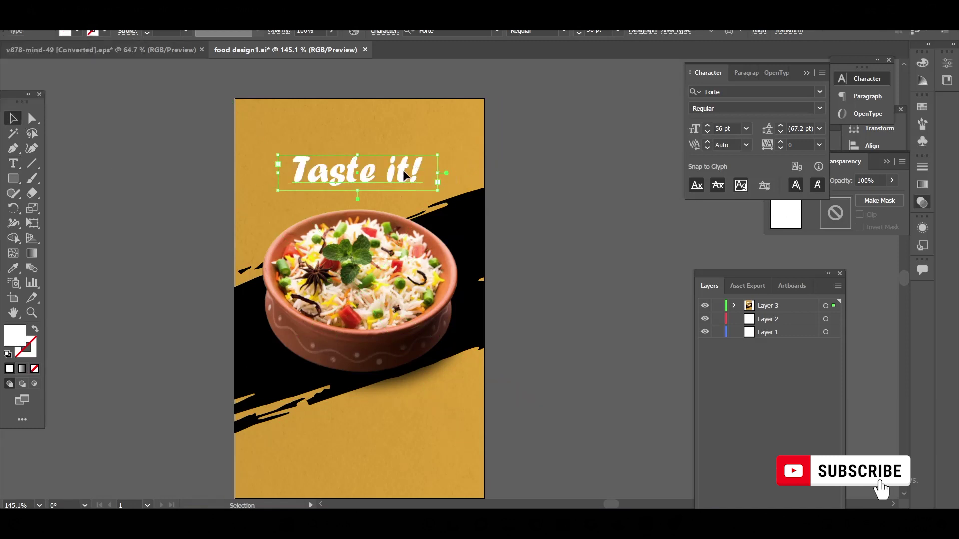
- Add a 16 pt 'DELICIOUS FOOD' line above the headline in the Calibri family
{"action": "key", "text": "t"}
{"action": "left_click_drag", "start_coordinate": [264, 126], "coordinate": [448, 146]}
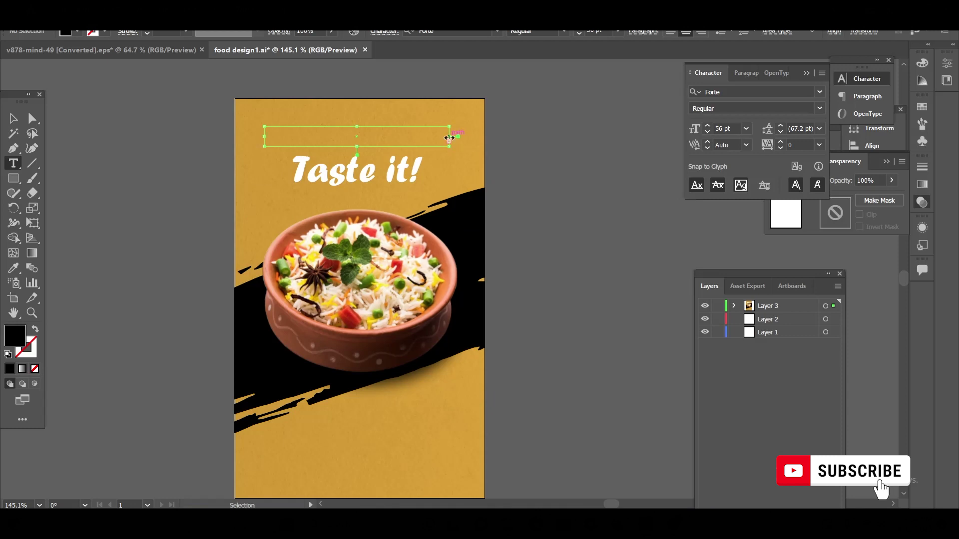
{"action": "left_click", "coordinate": [720, 129]}
{"action": "type", "text": "16"}
{"action": "key", "text": "Return"}
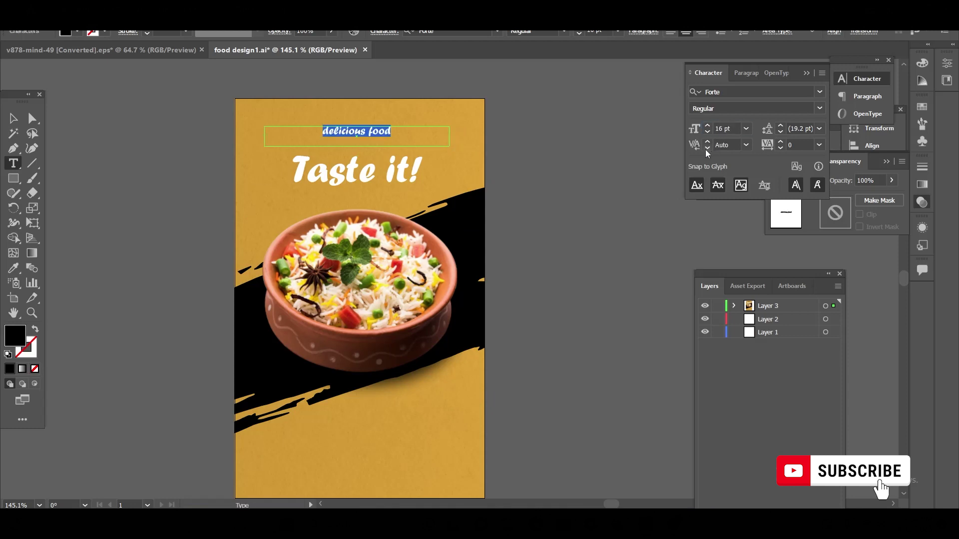
{"action": "left_click", "coordinate": [820, 91]}
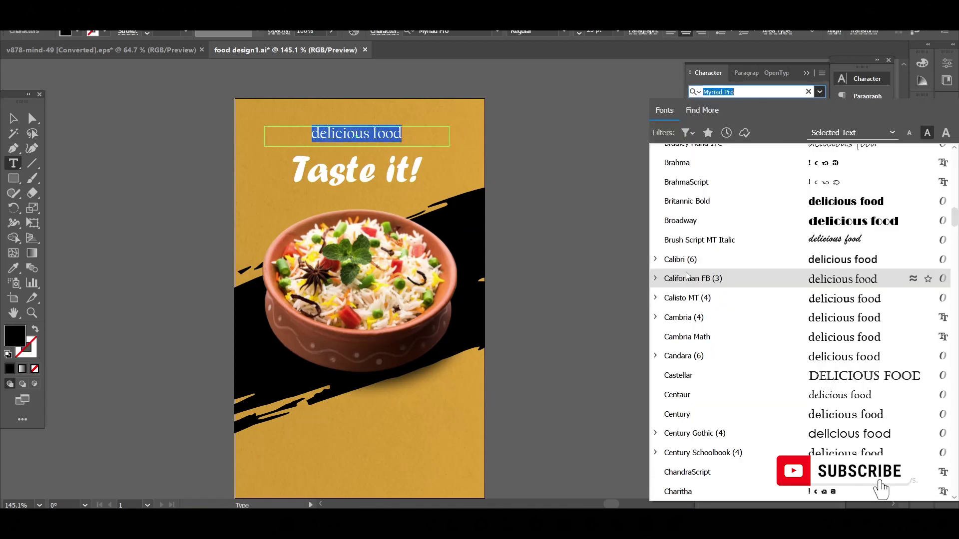
{"action": "left_click", "coordinate": [656, 259]}
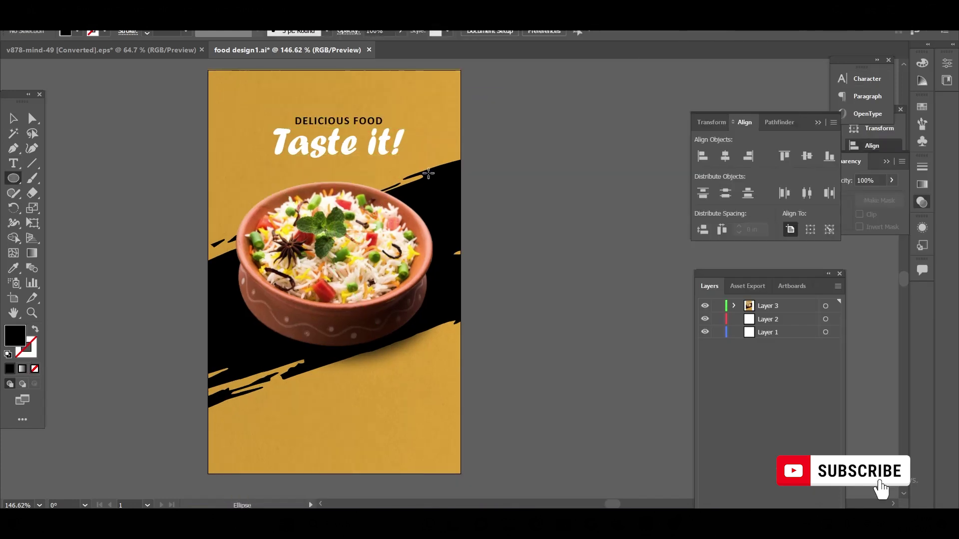
- Draw a circle right of the headline, fill it pure white and remove its outline
{"action": "left_click_drag", "start_coordinate": [403, 158], "coordinate": [443, 200]}
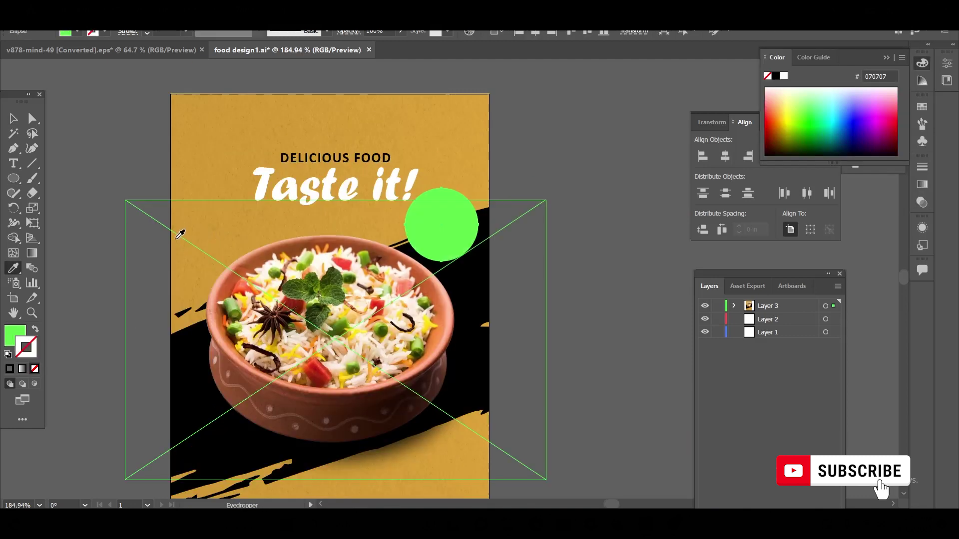
{"action": "key", "text": "ctrl+shift+a"}
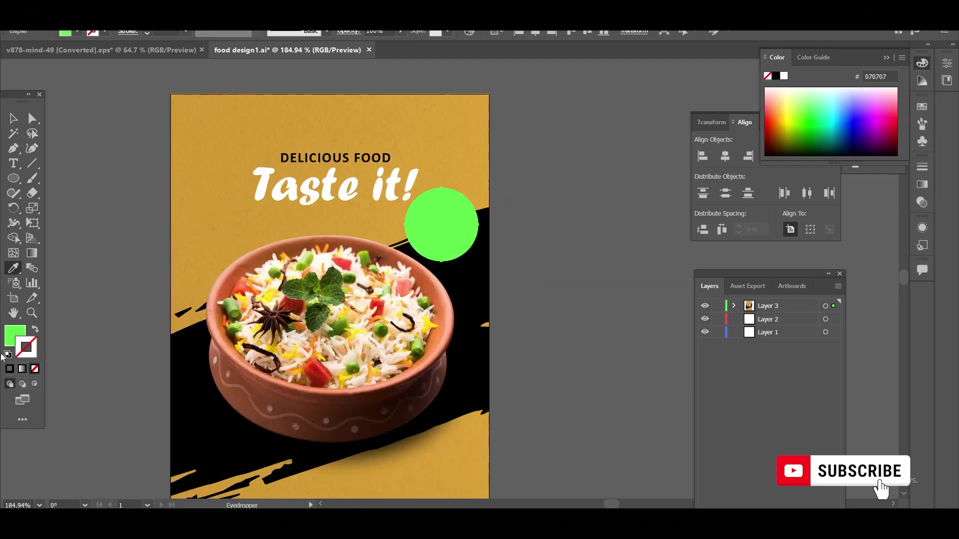
{"action": "left_click", "coordinate": [35, 329]}
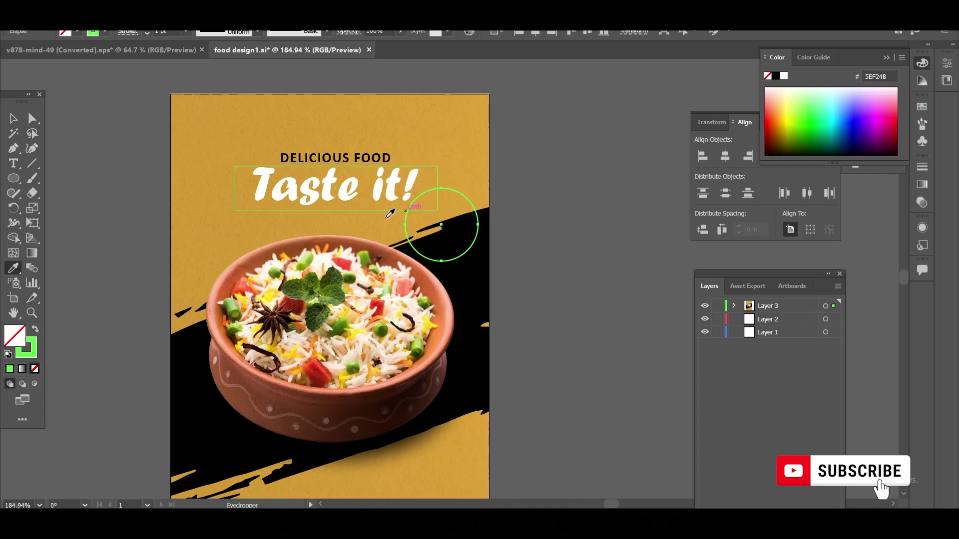
{"action": "double_click", "coordinate": [23, 338]}
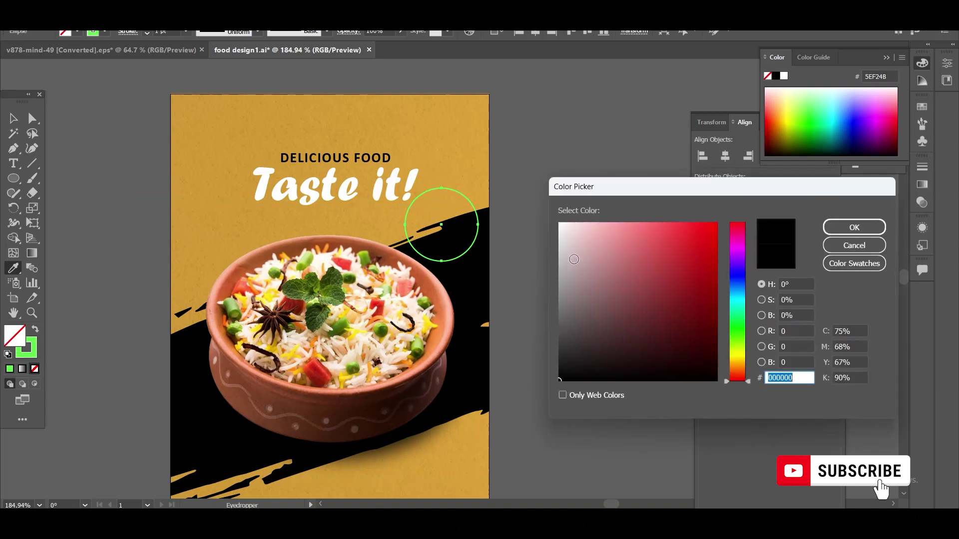
{"action": "left_click_drag", "start_coordinate": [574, 259], "coordinate": [549, 216]}
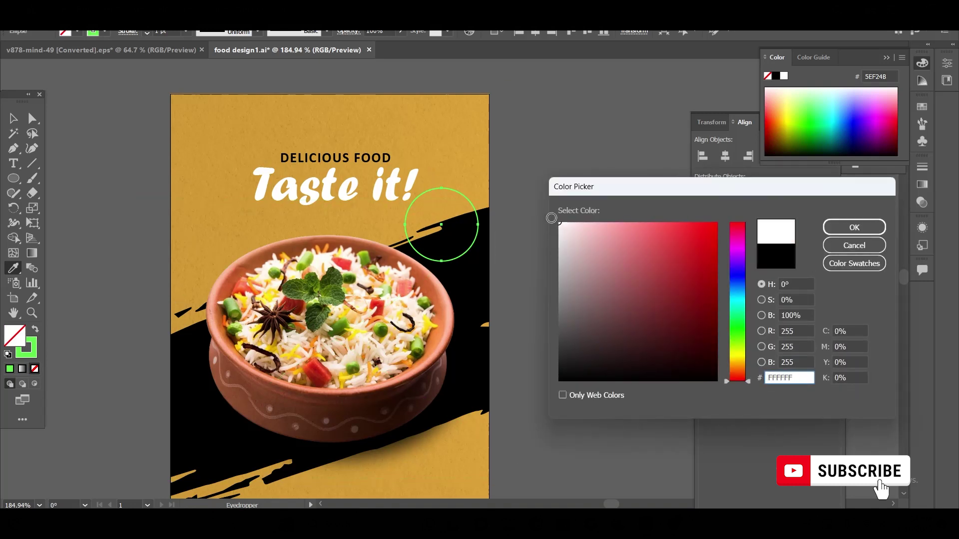
{"action": "left_click", "coordinate": [831, 227]}
{"action": "key", "text": "v"}
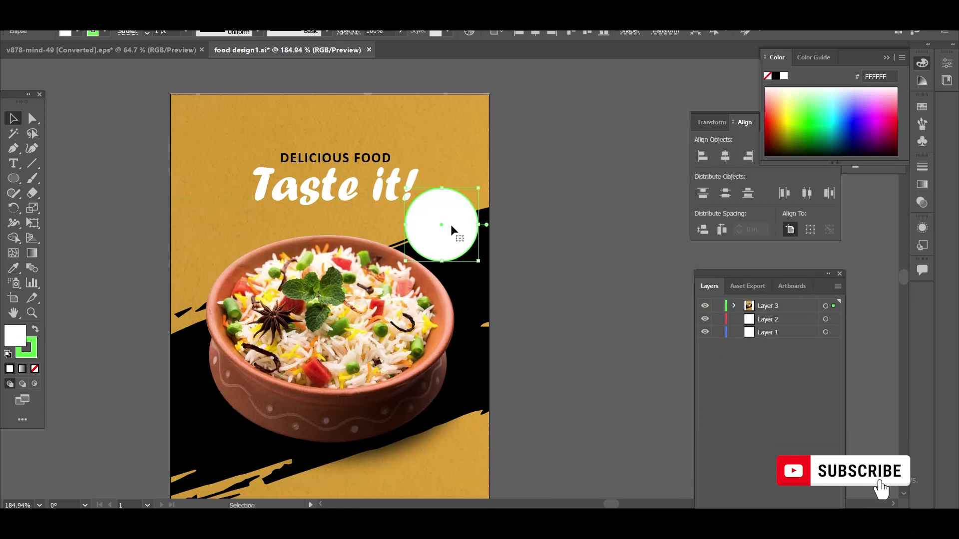
{"action": "left_click", "coordinate": [604, 214]}
{"action": "left_click", "coordinate": [454, 242]}
{"action": "left_click", "coordinate": [33, 369]}
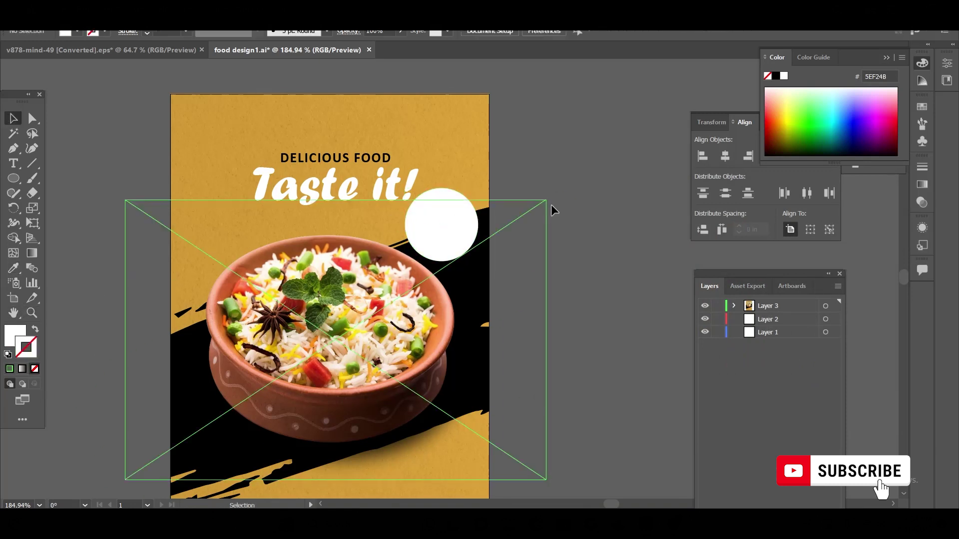
- Type 'get 50% off' in a frame inside the circle, enlarge it, and widen the frame
{"action": "scroll", "coordinate": [460, 232], "scroll_direction": "down", "scroll_amount": 1}
{"action": "key", "text": "t"}
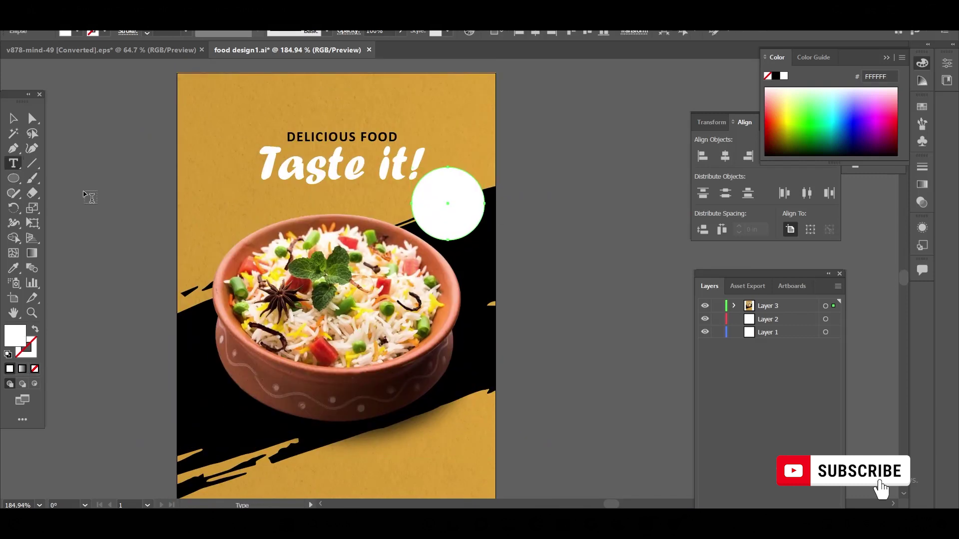
{"action": "left_click_drag", "start_coordinate": [425, 189], "coordinate": [469, 224]}
{"action": "type", "text": "g"}
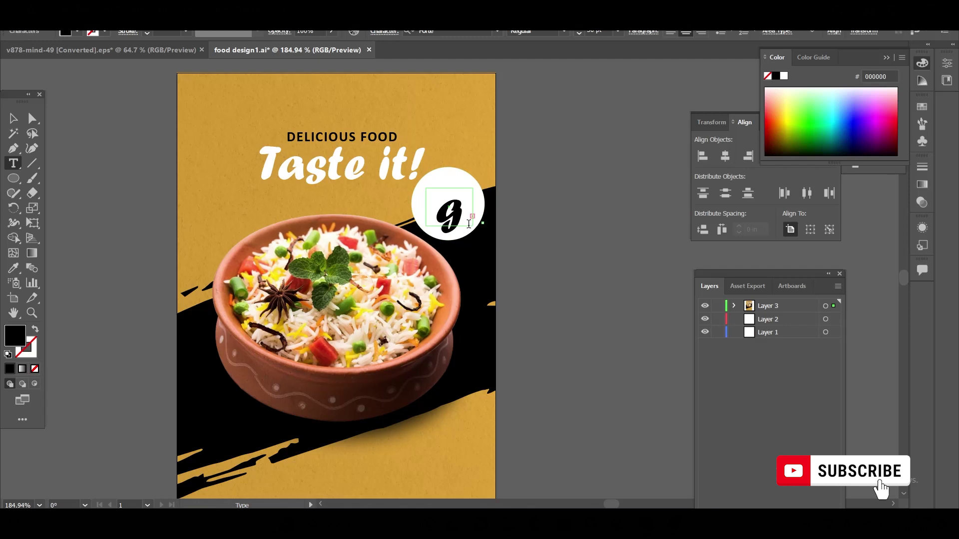
{"action": "type", "text": "et 50% off"}
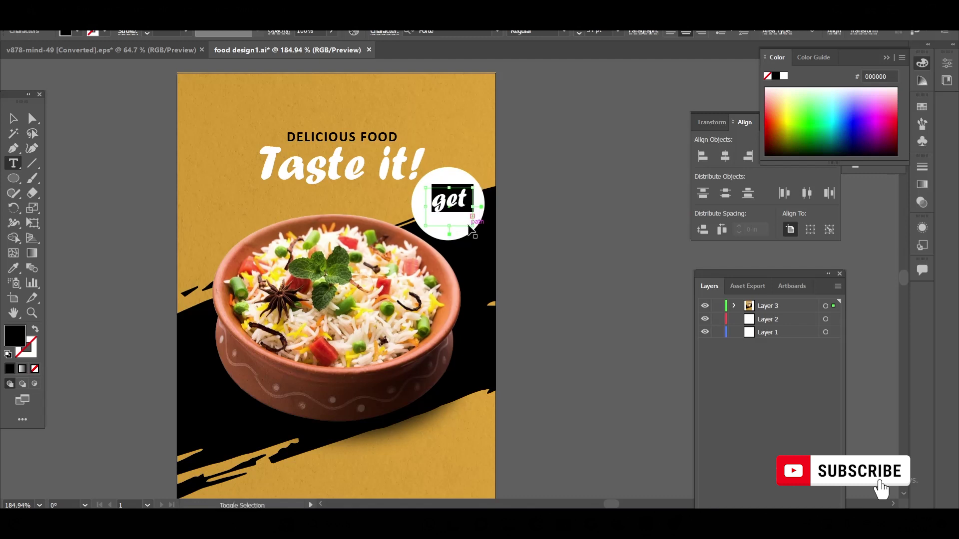
{"action": "key", "text": "ctrl+a"}
{"action": "key", "text": "ctrl+shift+period"}
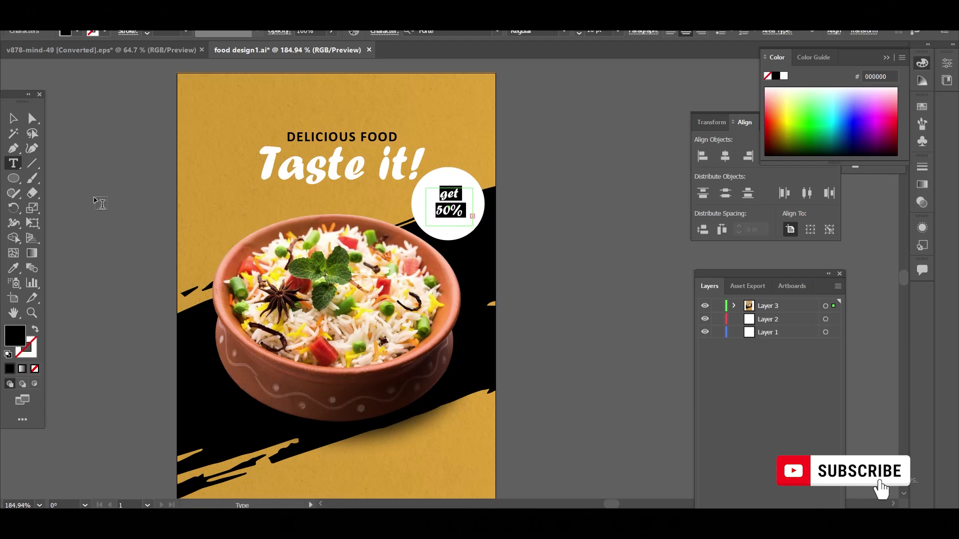
{"action": "key", "text": "Escape"}
{"action": "left_click_drag", "start_coordinate": [450, 189], "coordinate": [464, 175]}
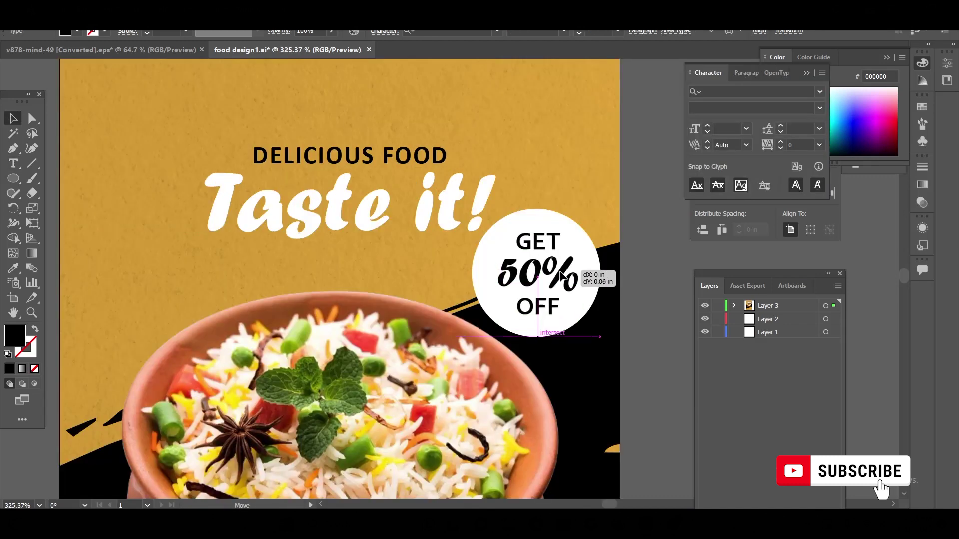
{"action": "key", "text": "t"}
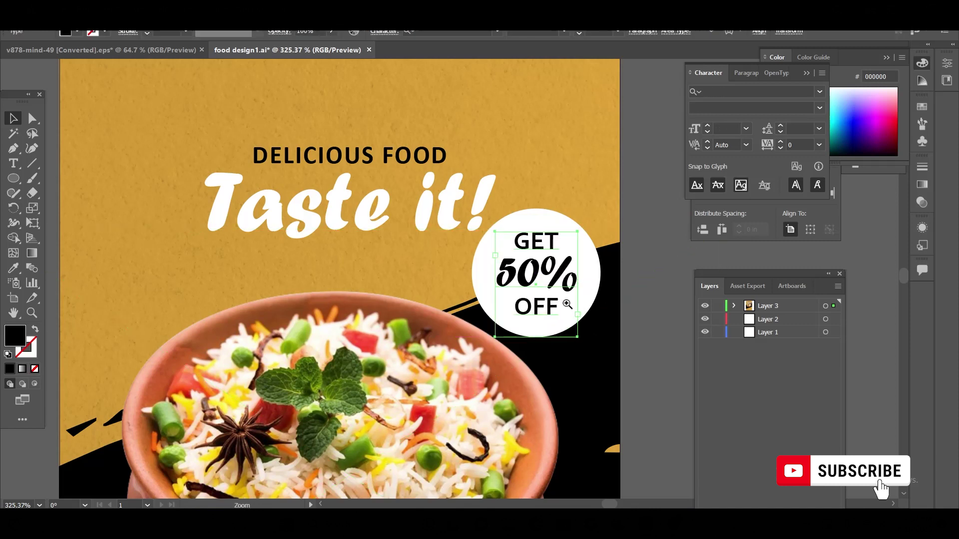
{"action": "key", "text": "ctrl+0"}
{"action": "scroll", "coordinate": [500, 309], "scroll_direction": "up", "scroll_amount": 5}
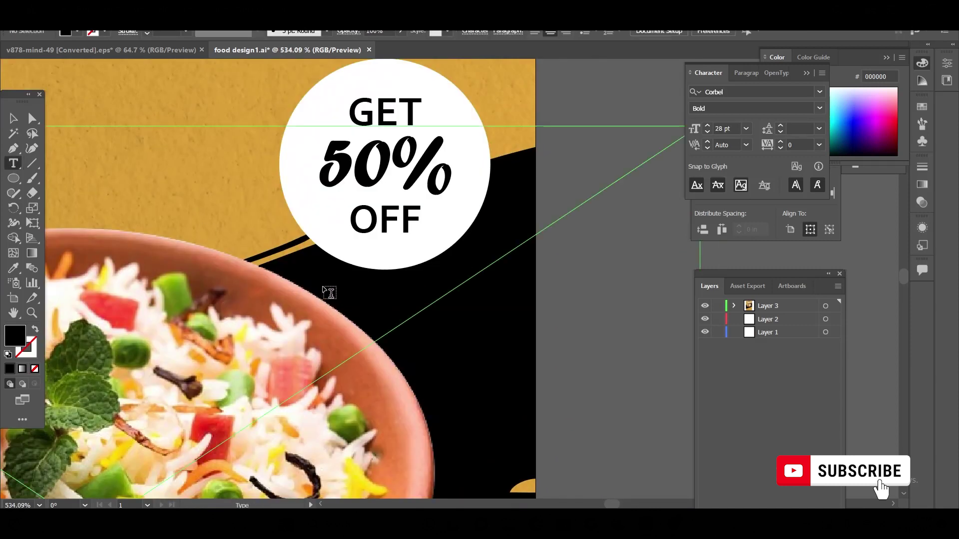
- Paste the promo code line below the badge, move it under it, and delete 'code'
{"action": "left_click_drag", "start_coordinate": [342, 283], "coordinate": [512, 301]}
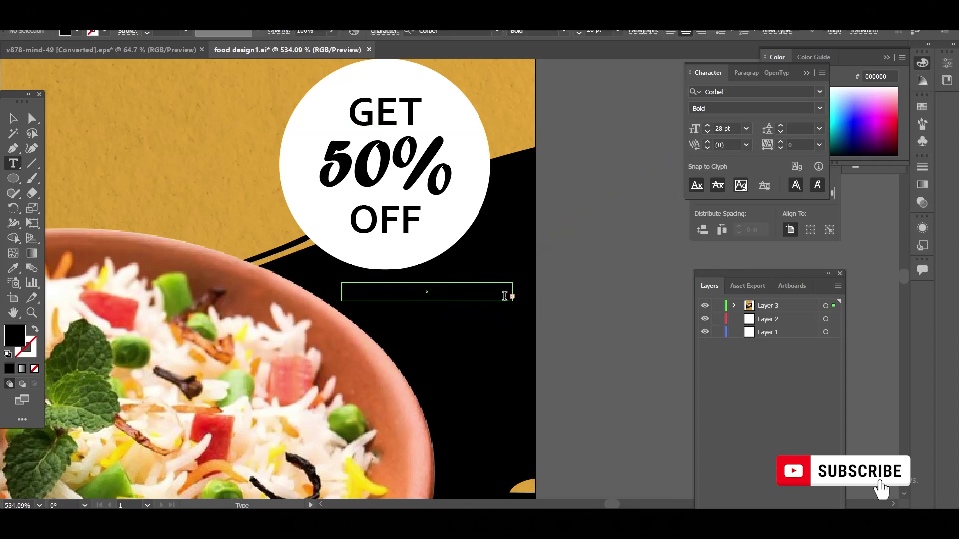
{"action": "key", "text": "ctrl+v"}
{"action": "key", "text": "Escape"}
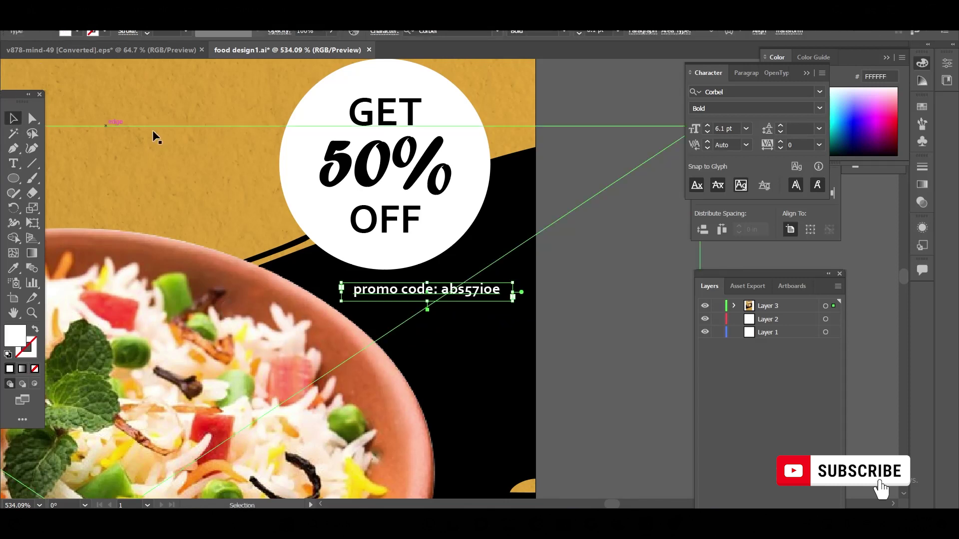
{"action": "left_click", "coordinate": [594, 289]}
{"action": "left_click_drag", "start_coordinate": [476, 294], "coordinate": [451, 290]}
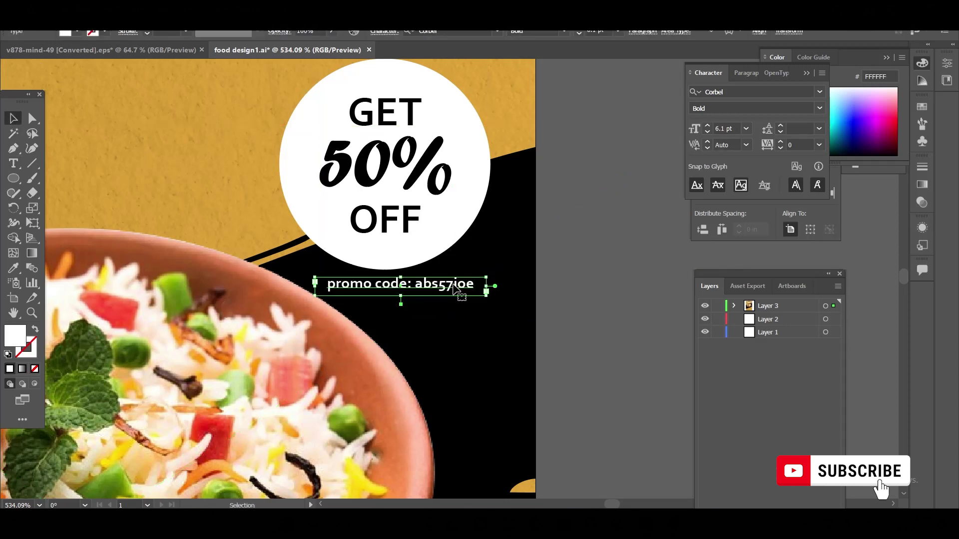
{"action": "key", "text": "t"}
{"action": "double_click", "coordinate": [403, 284]}
{"action": "key", "text": "BackSpace"}
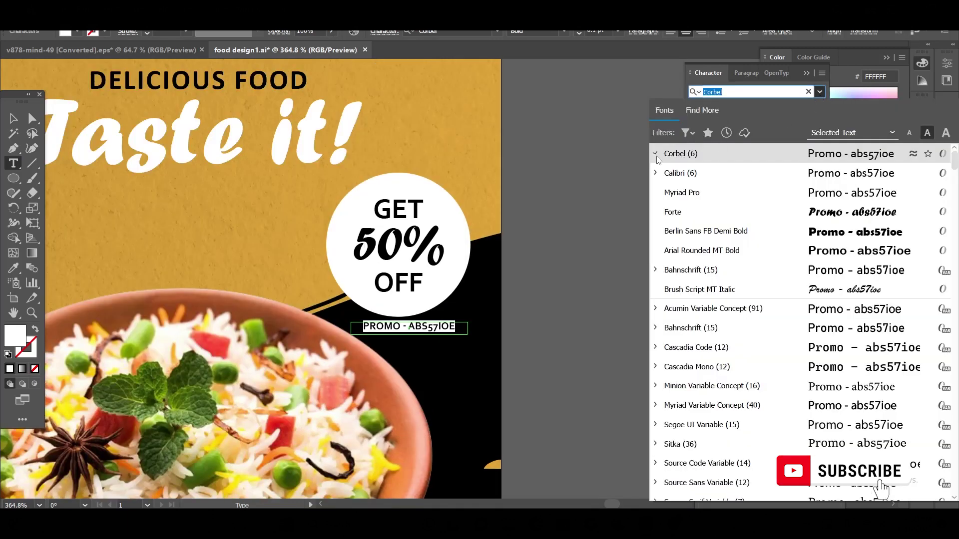
- Set the promo line to Calibri Regular 5 pt, centre it under the badge, and select both
{"action": "left_click", "coordinate": [656, 154]}
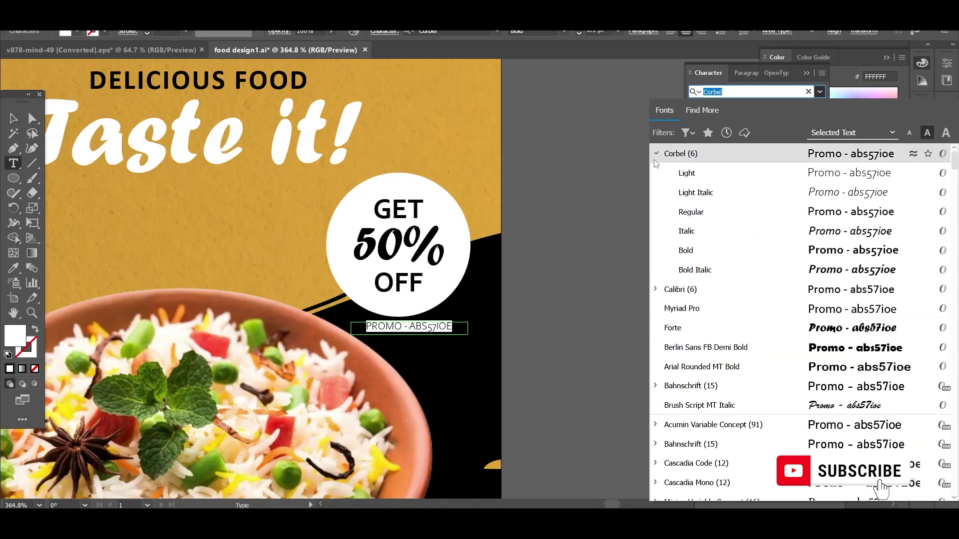
{"action": "left_click", "coordinate": [656, 172]}
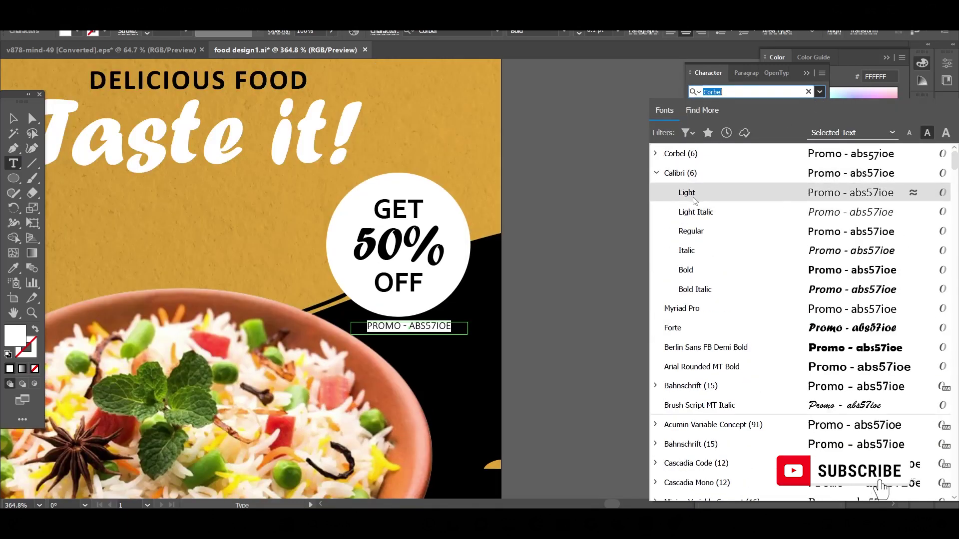
{"action": "left_click", "coordinate": [691, 231]}
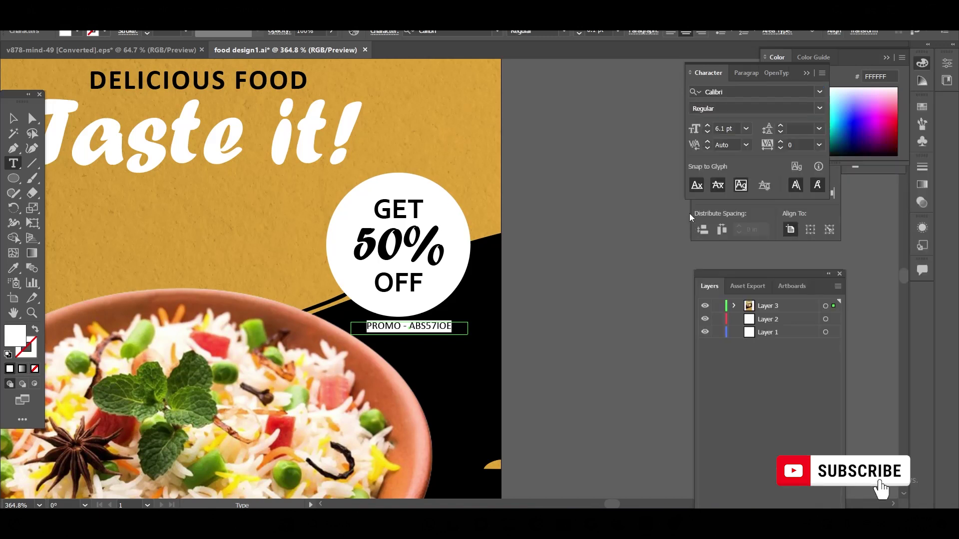
{"action": "left_click", "coordinate": [707, 134]}
{"action": "key", "text": "Escape"}
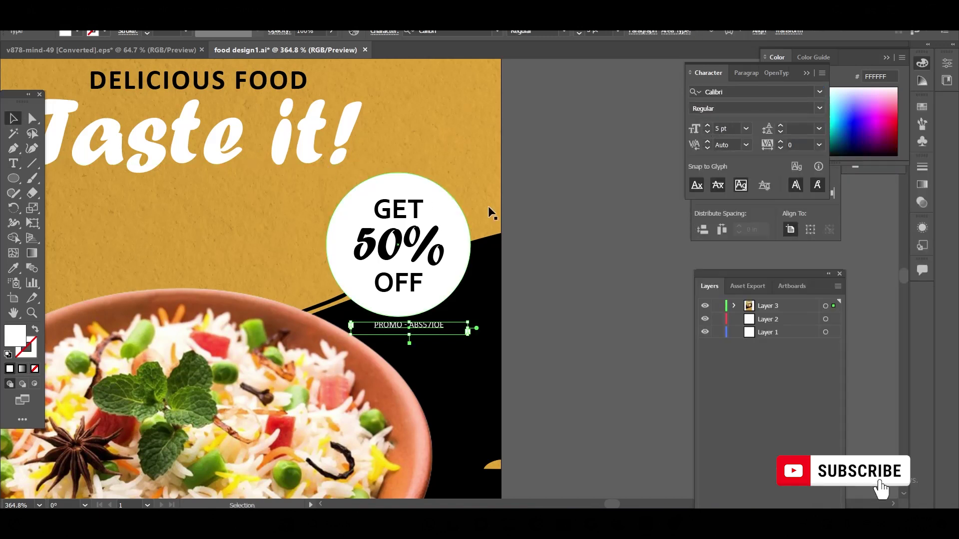
{"action": "left_click", "coordinate": [550, 257]}
{"action": "left_click_drag", "start_coordinate": [427, 330], "coordinate": [419, 329]}
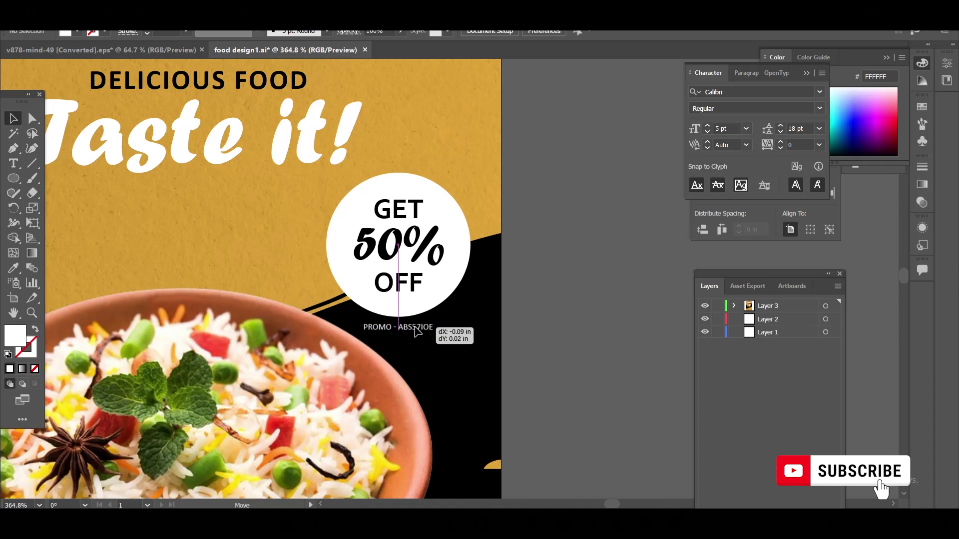
{"action": "left_click", "coordinate": [424, 249], "text": "shift"}
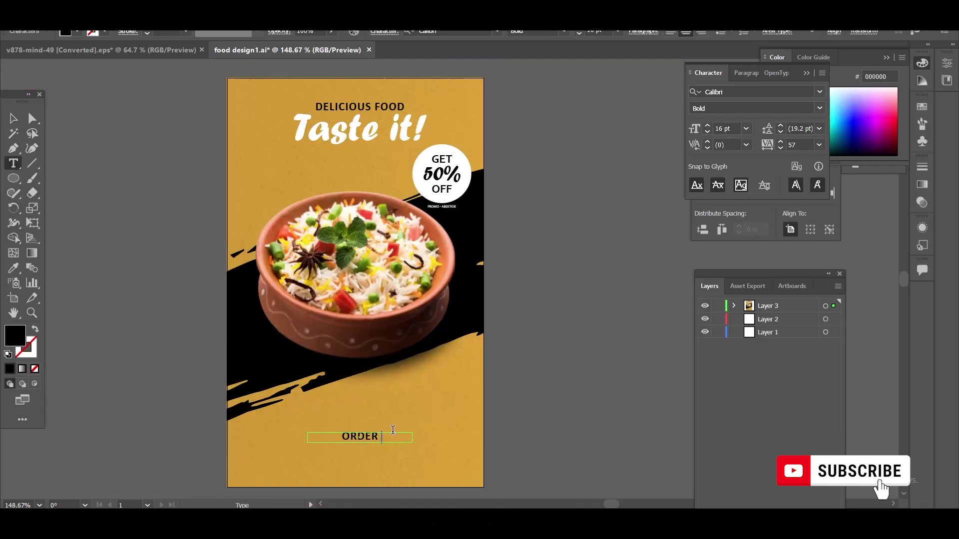
- Finish 'ORDER NOW' and duplicate it below, retyping the copy as the phone number
{"action": "type", "text": "NOW"}
{"action": "left_click", "coordinate": [13, 118]}
{"action": "scroll", "coordinate": [352, 482], "scroll_direction": "up", "scroll_amount": 5}
{"action": "left_click_drag", "start_coordinate": [443, 368], "coordinate": [443, 419]}
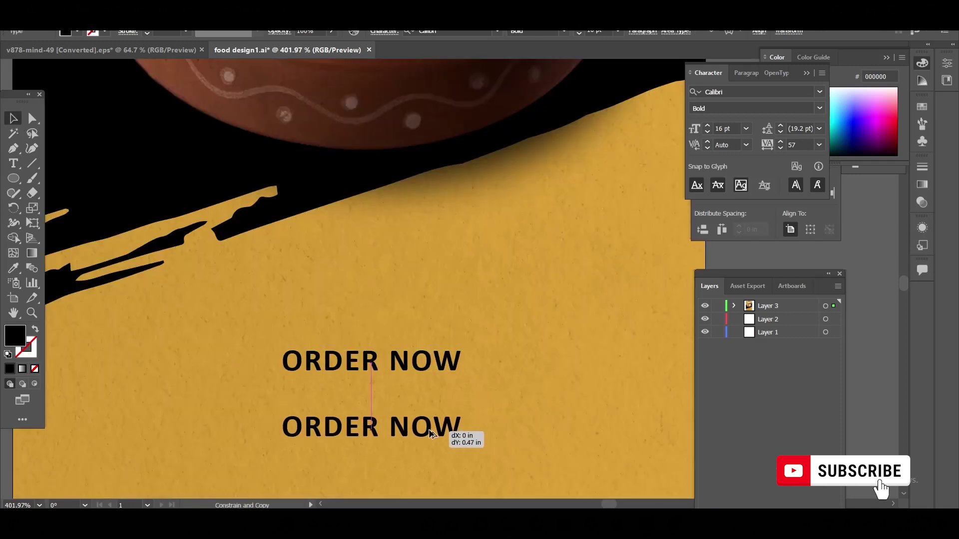
{"action": "double_click", "coordinate": [443, 419]}
{"action": "key", "text": "ctrl+a"}
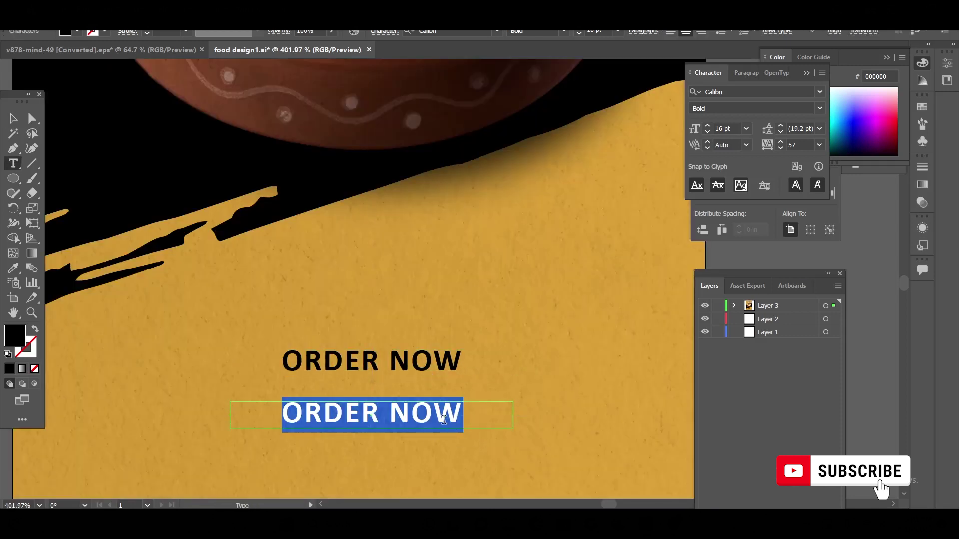
{"action": "type", "text": "040"}
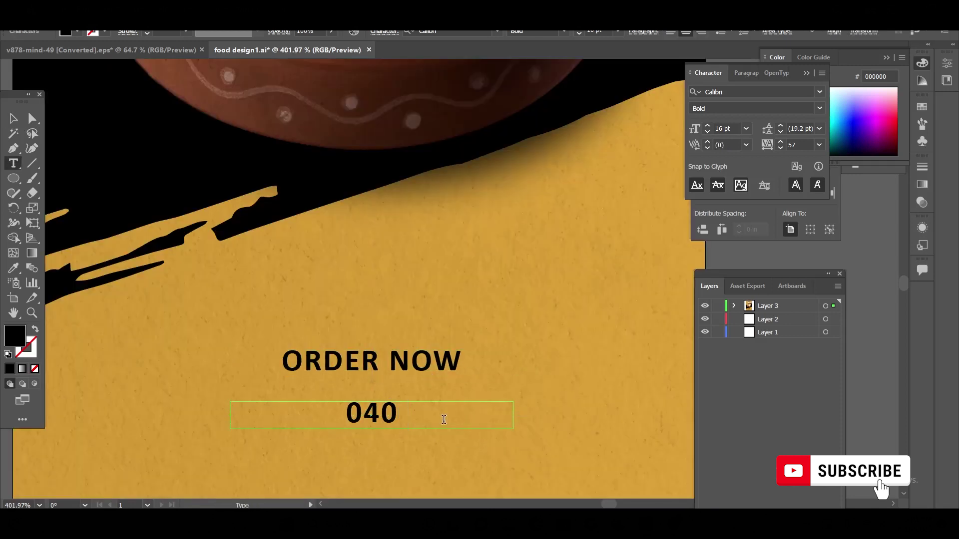
{"action": "type", "text": " 98765 "}
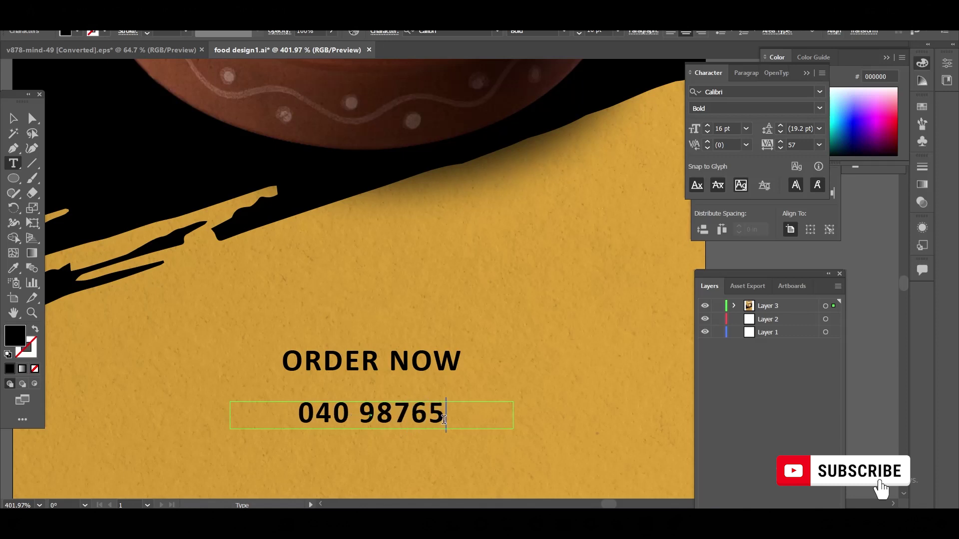
{"action": "type", "text": "58970"}
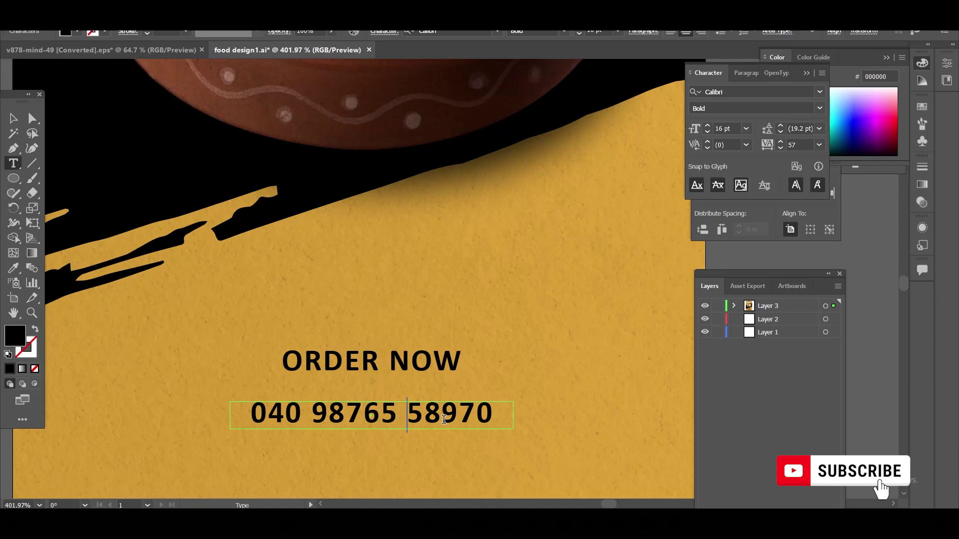
{"action": "key", "text": "shift+Left"}
{"action": "type", "text": "2"}
{"action": "key", "text": "End"}
{"action": "scroll", "coordinate": [440, 184], "scroll_direction": "down", "scroll_amount": 2}
{"action": "left_click_drag", "start_coordinate": [394, 336], "coordinate": [394, 358]}
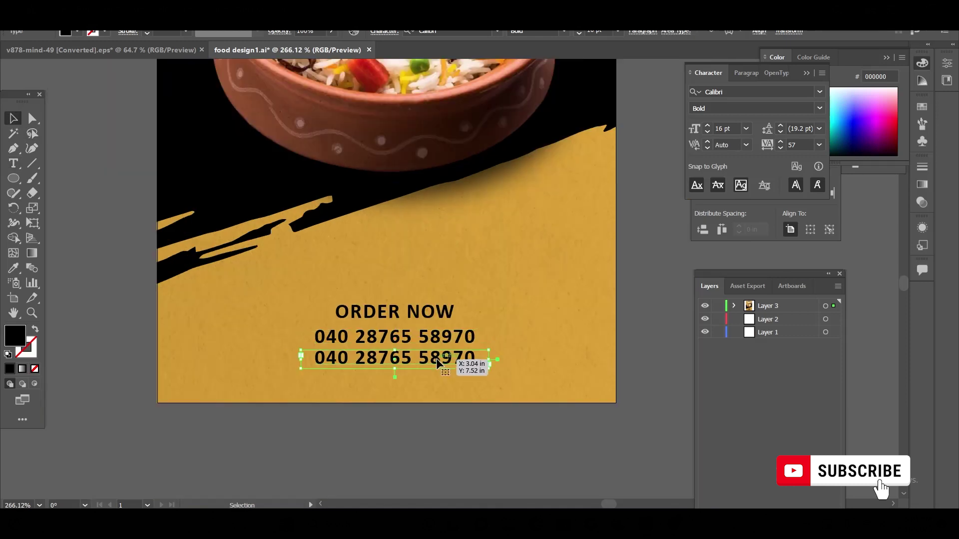
{"action": "left_click", "coordinate": [394, 358]}
{"action": "key", "text": "ctrl+a"}
{"action": "type", "text": "WWW.TASTE"}
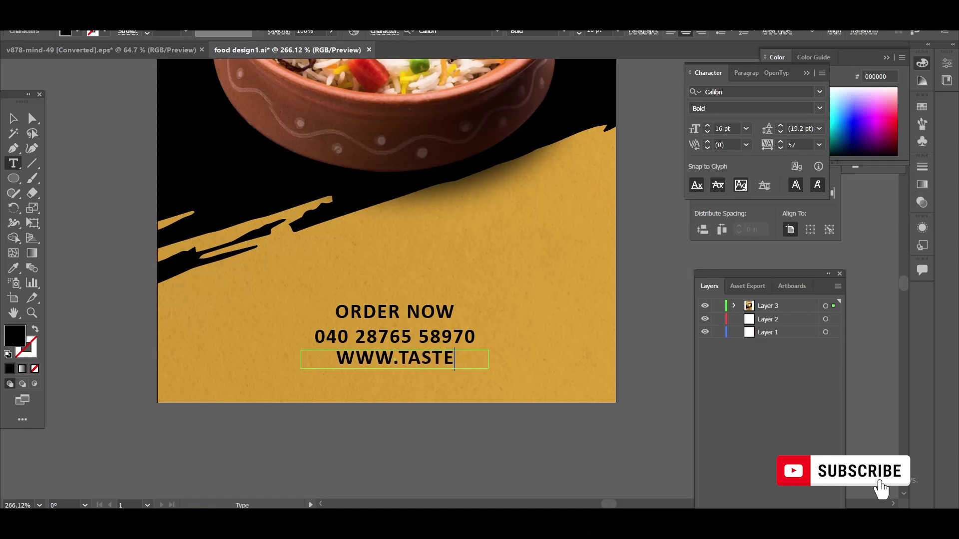
{"action": "type", "text": "IT."}
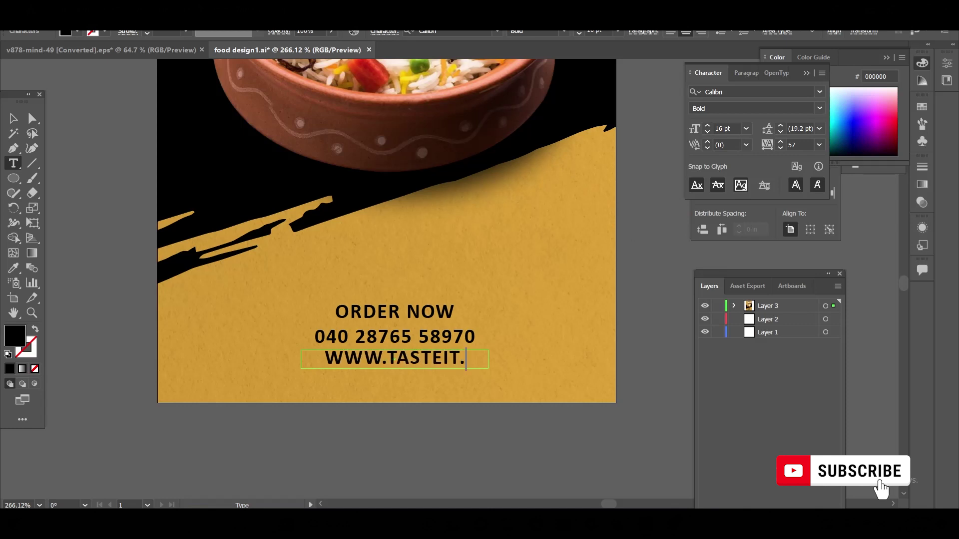
{"action": "type", "text": "IN"}
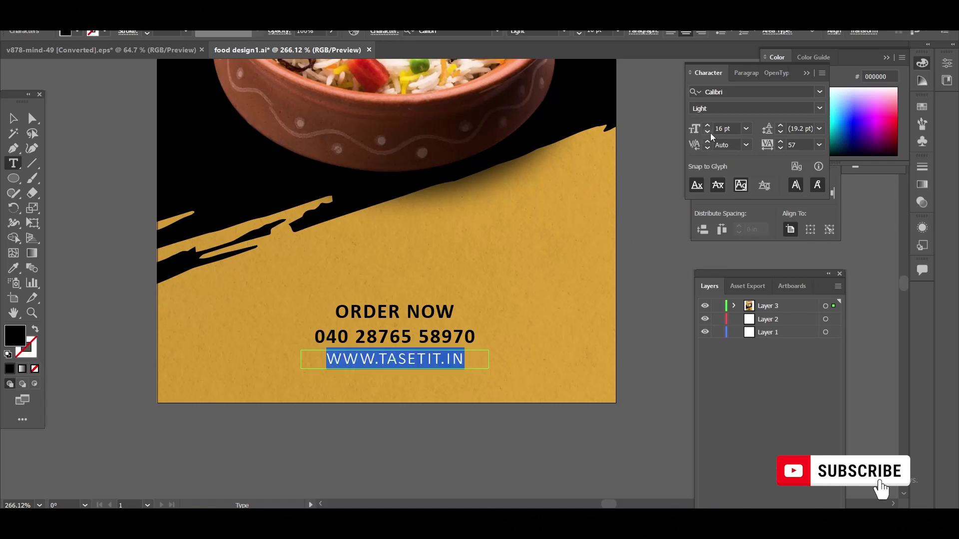
{"action": "left_click", "coordinate": [709, 131]}
{"action": "left_click", "coordinate": [709, 130]}
{"action": "left_click", "coordinate": [709, 131]}
{"action": "left_click", "coordinate": [709, 131]}
{"action": "left_click", "coordinate": [709, 125]}
{"action": "left_click", "coordinate": [709, 125]}
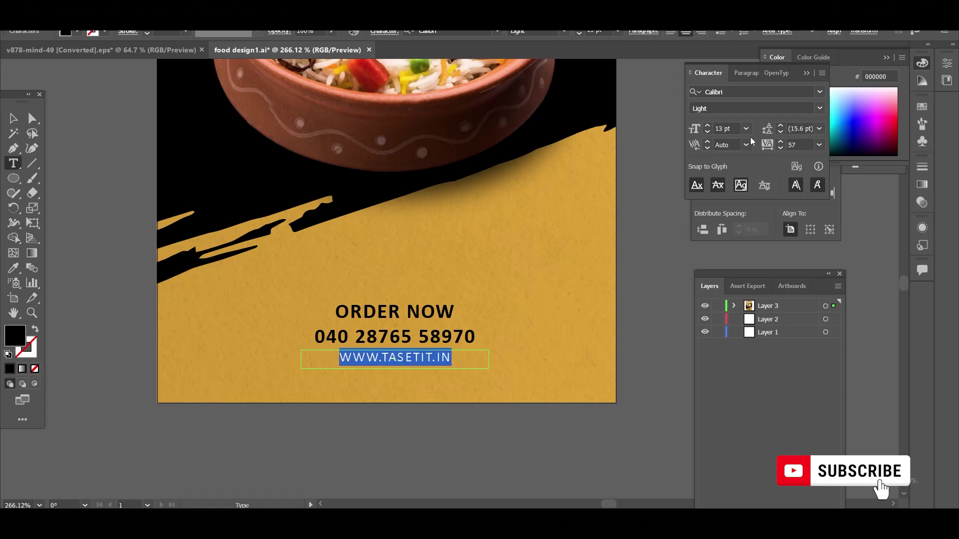
{"action": "left_click", "coordinate": [13, 119]}
{"action": "left_click_drag", "start_coordinate": [413, 357], "coordinate": [427, 348]}
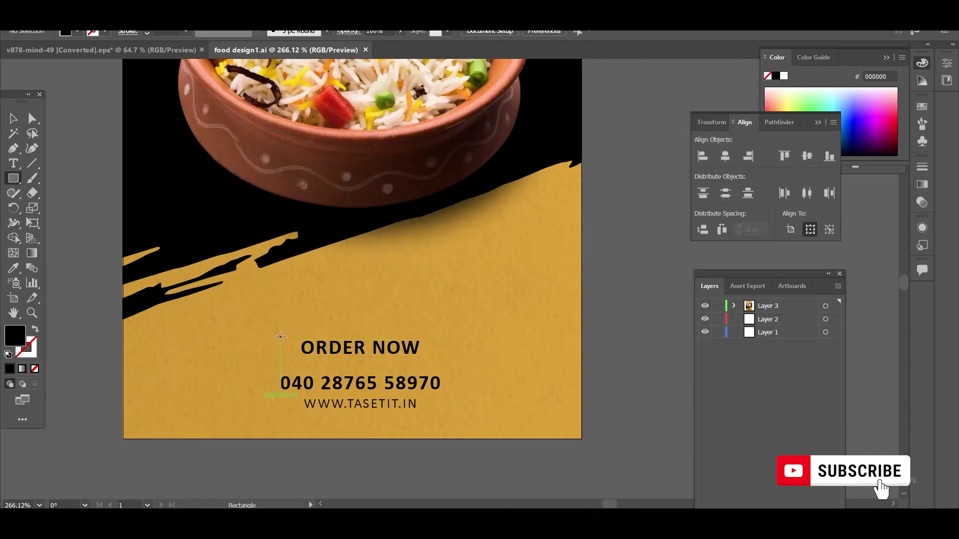
{"action": "left_click_drag", "start_coordinate": [281, 337], "coordinate": [439, 358]}
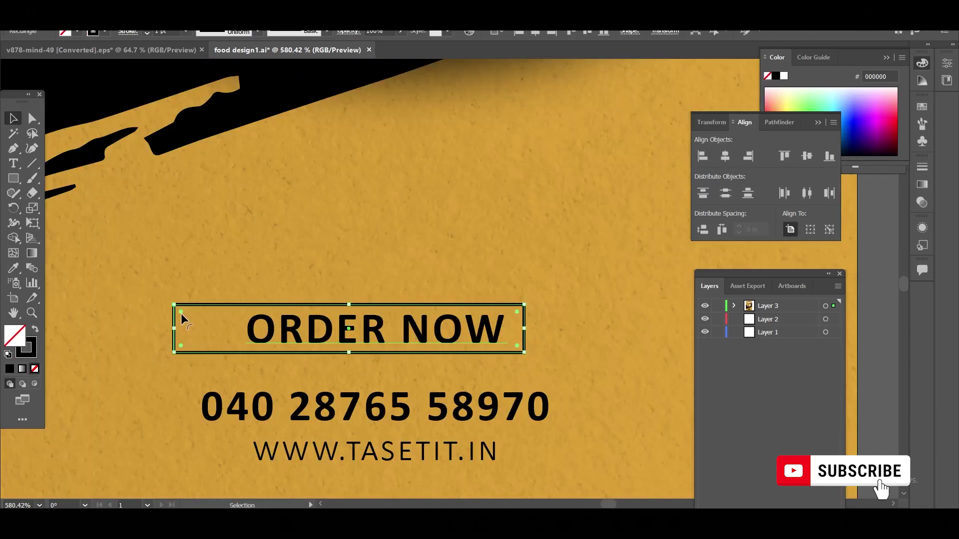
- Round the black bar into a pill behind ORDER NOW and draw a small circle at its left end
{"action": "left_click_drag", "start_coordinate": [181, 313], "coordinate": [215, 317]}
{"action": "left_click_drag", "start_coordinate": [496, 352], "coordinate": [501, 352]}
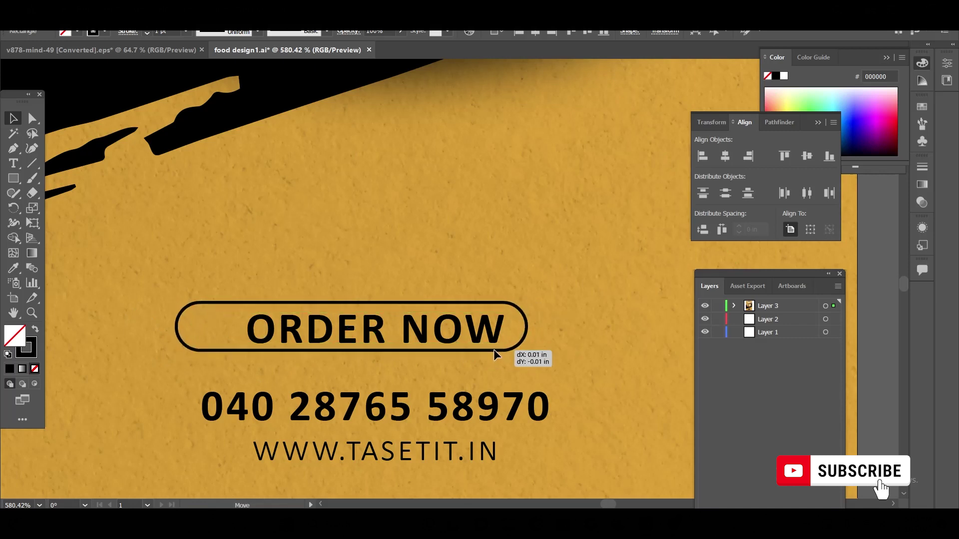
{"action": "left_click_drag", "start_coordinate": [14, 179], "coordinate": [65, 206]}
{"action": "left_click_drag", "start_coordinate": [193, 313], "coordinate": [220, 335]}
{"action": "scroll", "coordinate": [220, 335], "scroll_direction": "up", "scroll_amount": 1}
{"action": "key", "text": "v"}
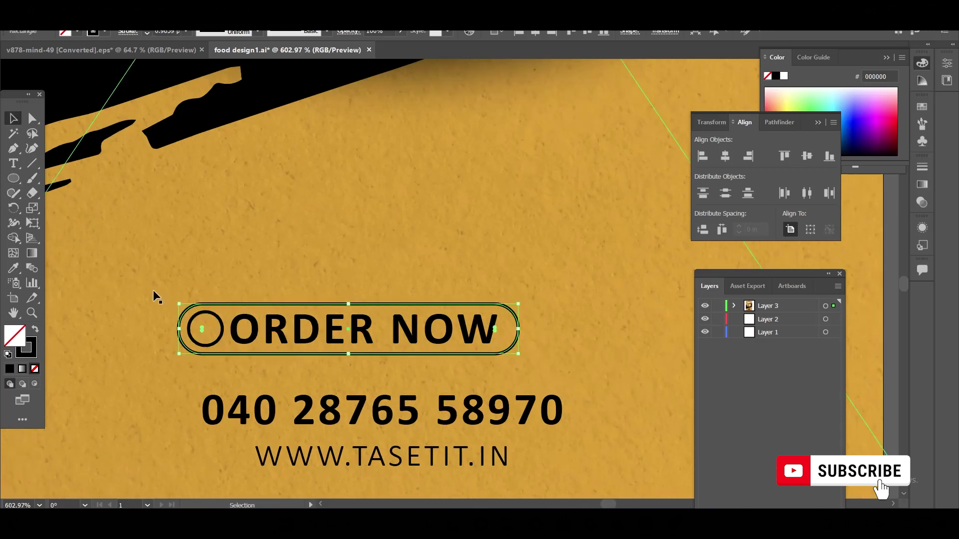
- Fill the pill solid black and the small circle white
{"action": "left_click", "coordinate": [35, 330]}
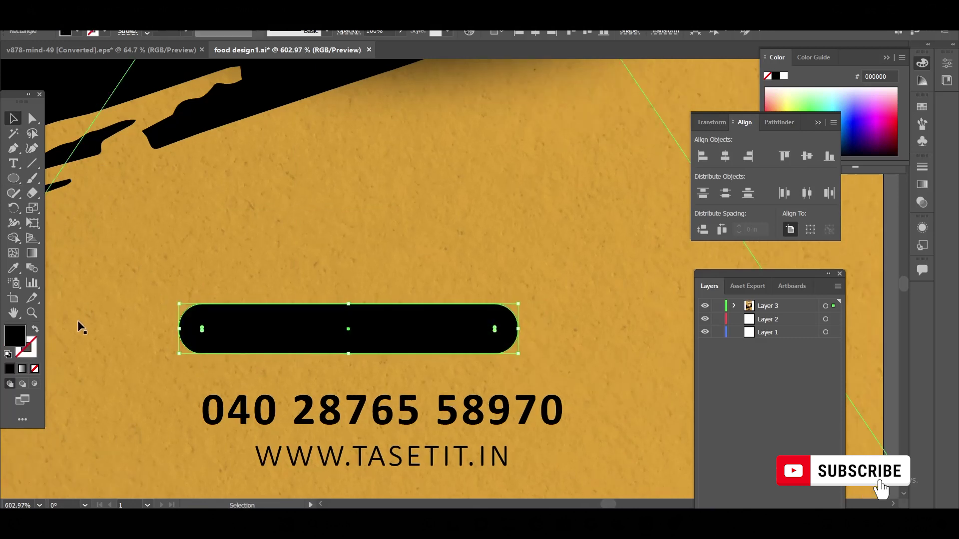
{"action": "left_click", "coordinate": [149, 355]}
{"action": "left_click", "coordinate": [195, 340]}
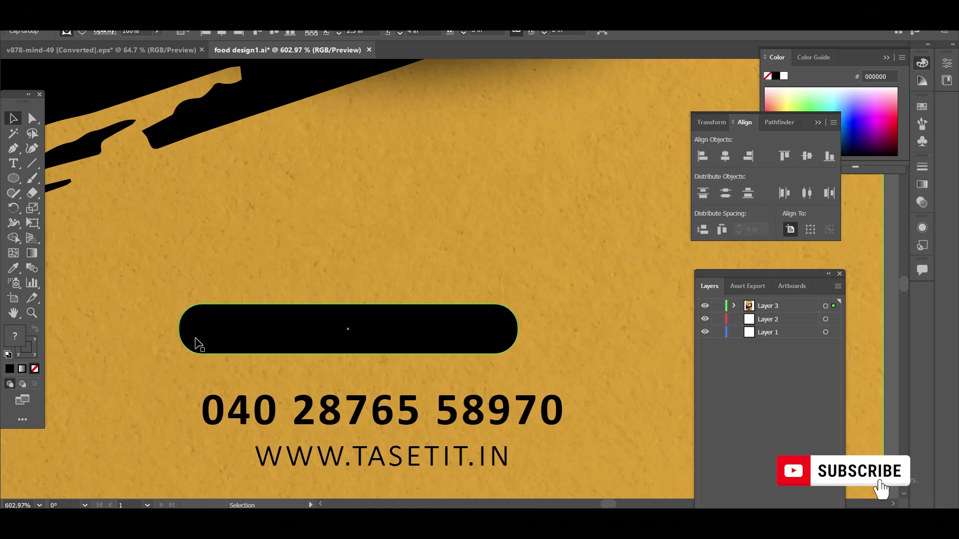
{"action": "left_click", "coordinate": [205, 328]}
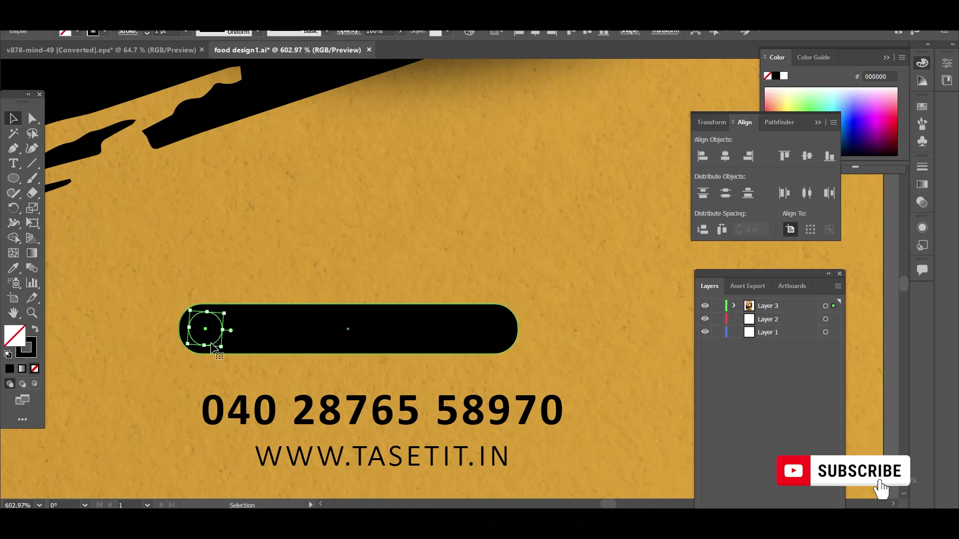
{"action": "double_click", "coordinate": [24, 340]}
{"action": "left_click_drag", "start_coordinate": [579, 230], "coordinate": [552, 216]}
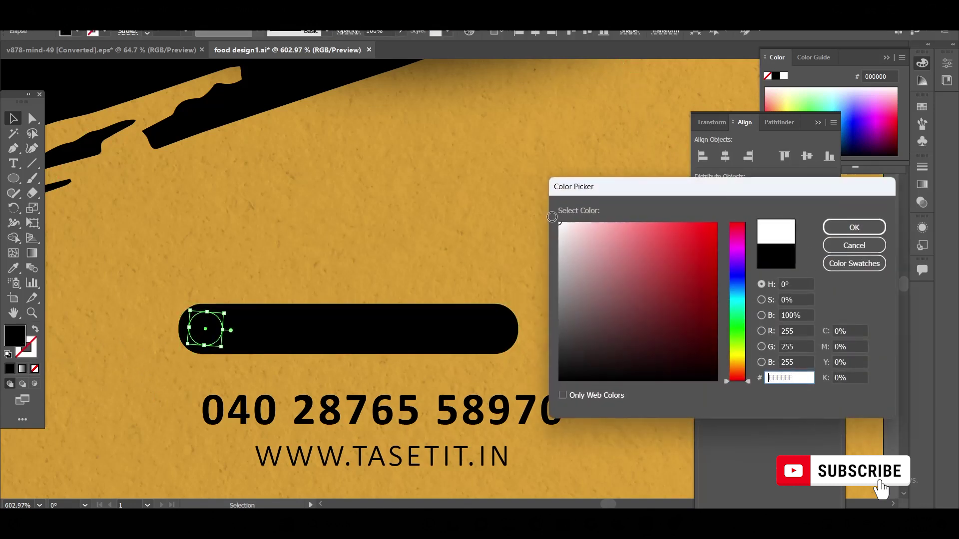
{"action": "left_click", "coordinate": [842, 231]}
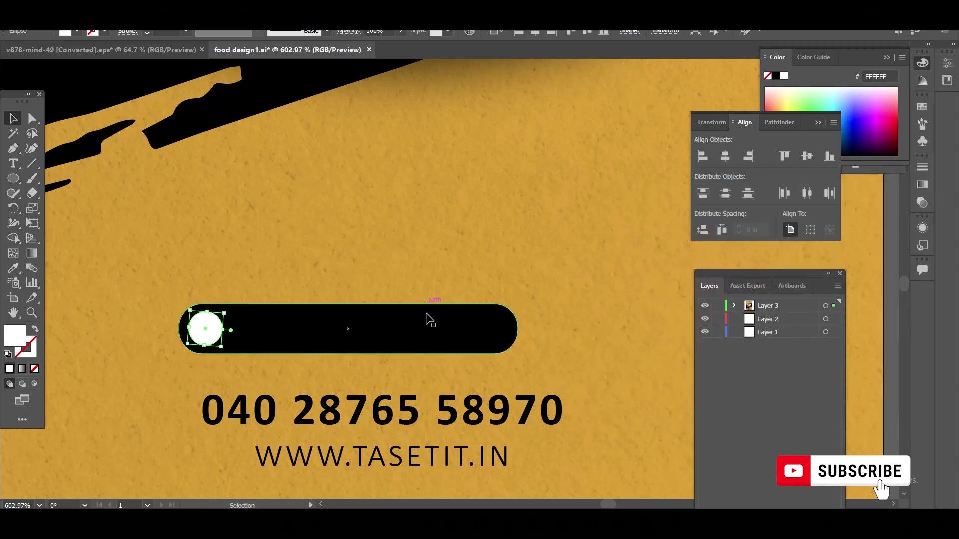
- Make the ORDER NOW text white
{"action": "left_click", "coordinate": [427, 335]}
{"action": "left_click", "coordinate": [85, 37]}
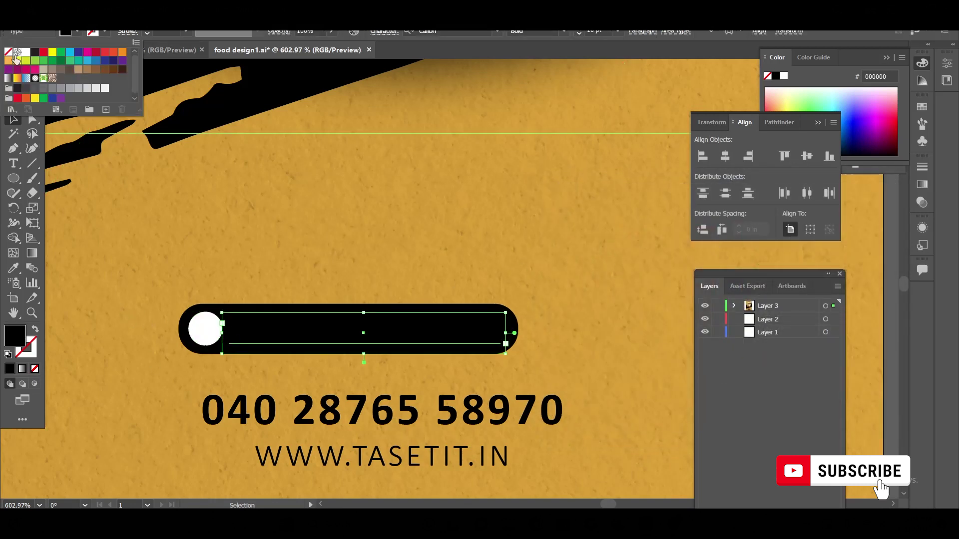
{"action": "left_click", "coordinate": [20, 57]}
{"action": "scroll", "coordinate": [379, 487], "scroll_direction": "down", "scroll_amount": 3}
{"action": "scroll", "coordinate": [379, 487], "scroll_direction": "down", "scroll_amount": 2}
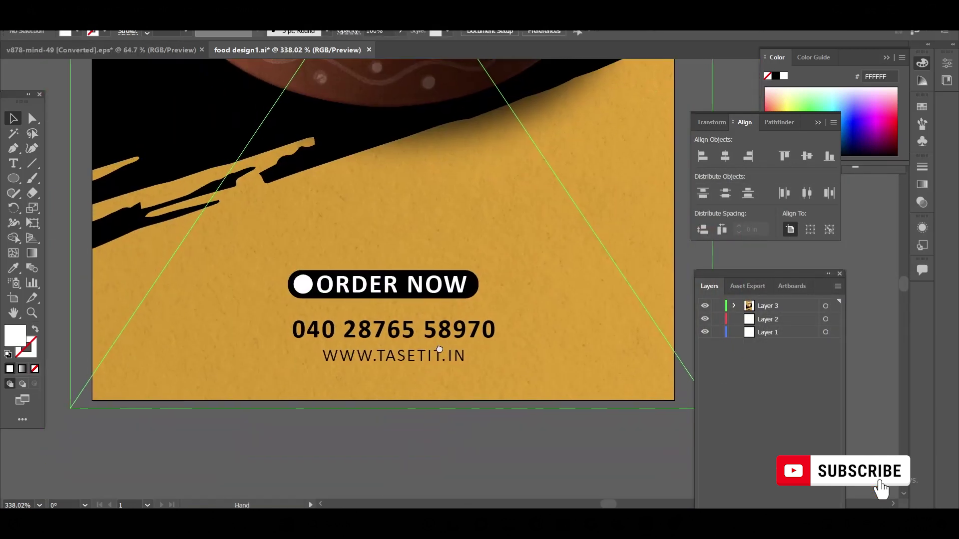
- Centre the phone and website lines beneath the pill, then draw a corner-to-corner diagonal line
{"action": "left_click", "coordinate": [394, 342]}
{"action": "left_click", "coordinate": [730, 159]}
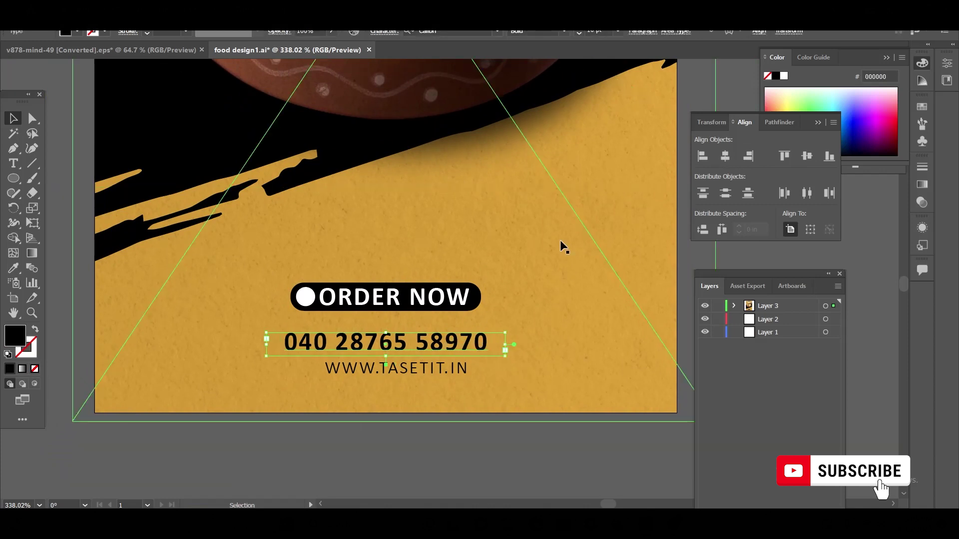
{"action": "left_click", "coordinate": [724, 156]}
{"action": "left_click", "coordinate": [475, 396]}
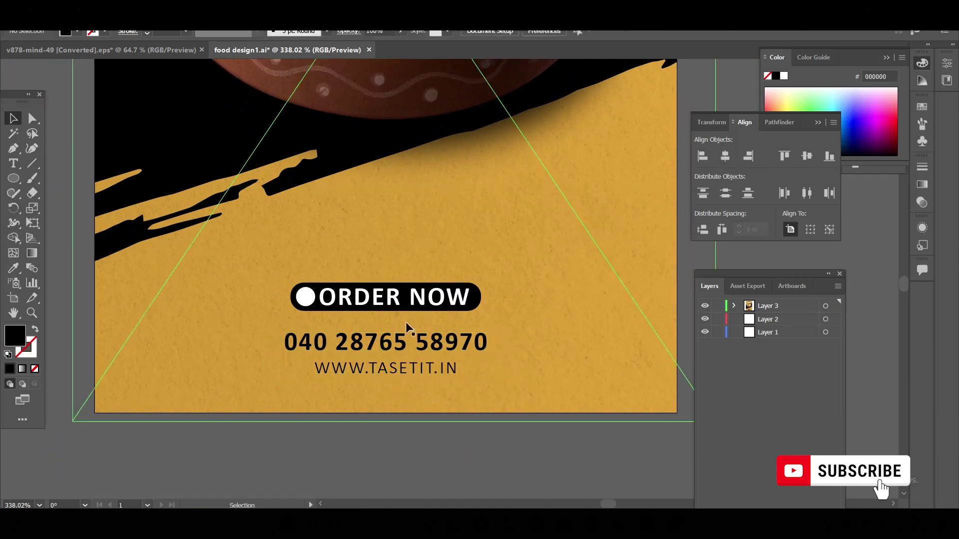
{"action": "left_click_drag", "start_coordinate": [422, 346], "coordinate": [422, 335]}
{"action": "left_click_drag", "start_coordinate": [422, 370], "coordinate": [420, 359]}
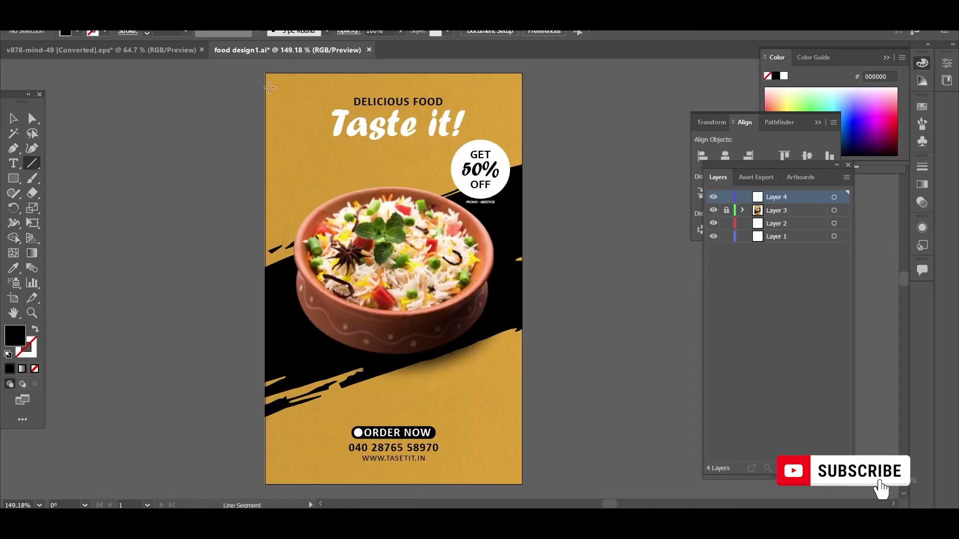
{"action": "left_click_drag", "start_coordinate": [269, 88], "coordinate": [522, 493]}
- Adjust the diagonal line's angle and give it a white #ffffff stroke
{"action": "key", "text": "v"}
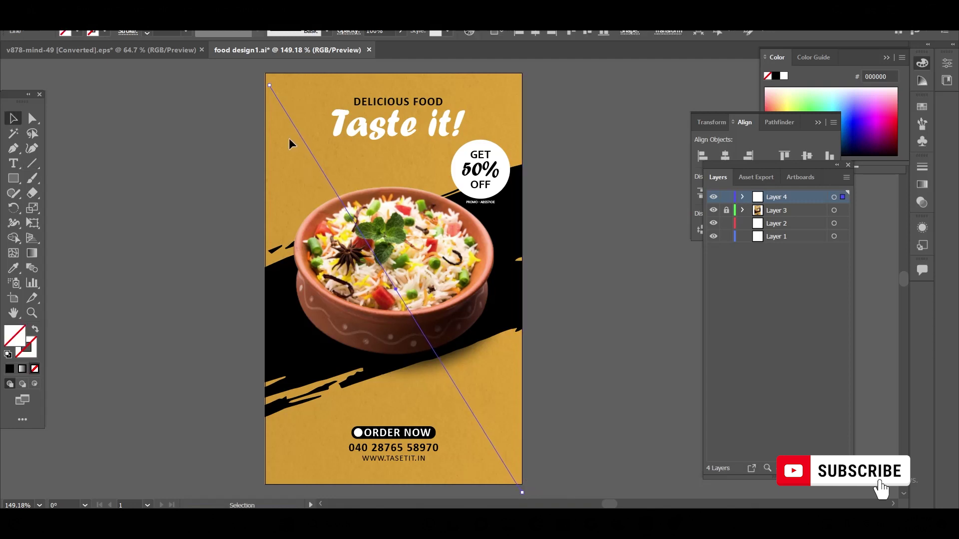
{"action": "left_click_drag", "start_coordinate": [258, 76], "coordinate": [258, 72]}
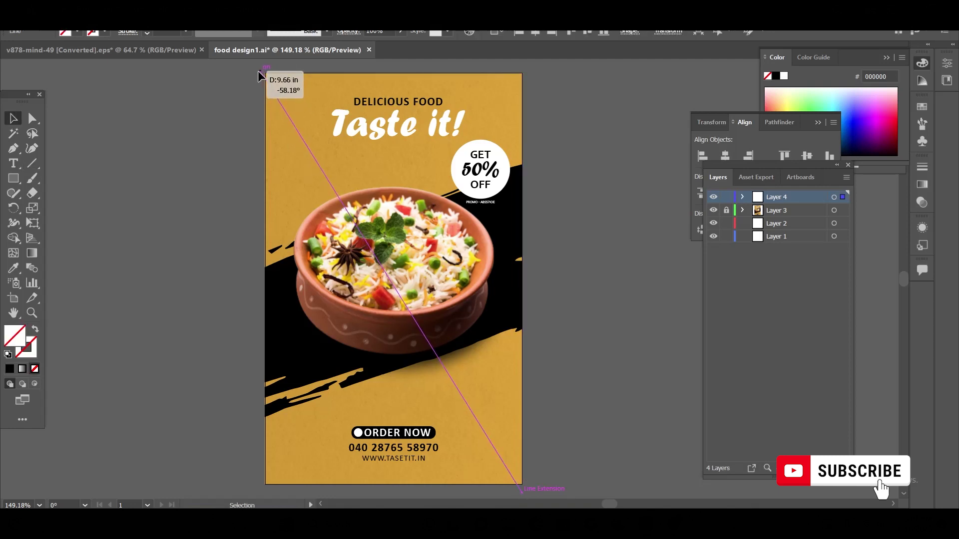
{"action": "left_click", "coordinate": [839, 201]}
{"action": "double_click", "coordinate": [30, 353]}
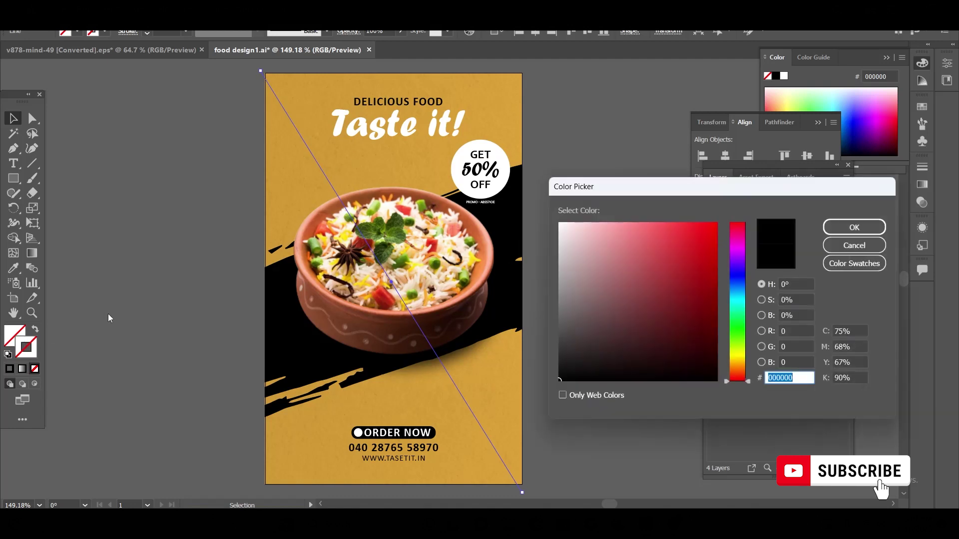
{"action": "type", "text": "ffffff"}
{"action": "key", "text": "Return"}
{"action": "left_click", "coordinate": [543, 275]}
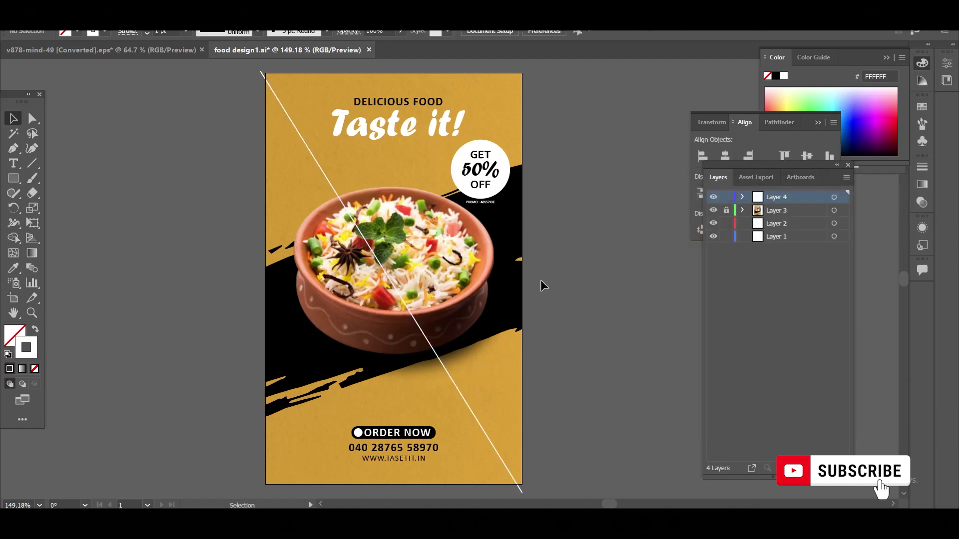
- Move the striped line blend inside the background clip group so it is clipped to the poster
{"action": "left_click_drag", "start_coordinate": [315, 165], "coordinate": [340, 157]}
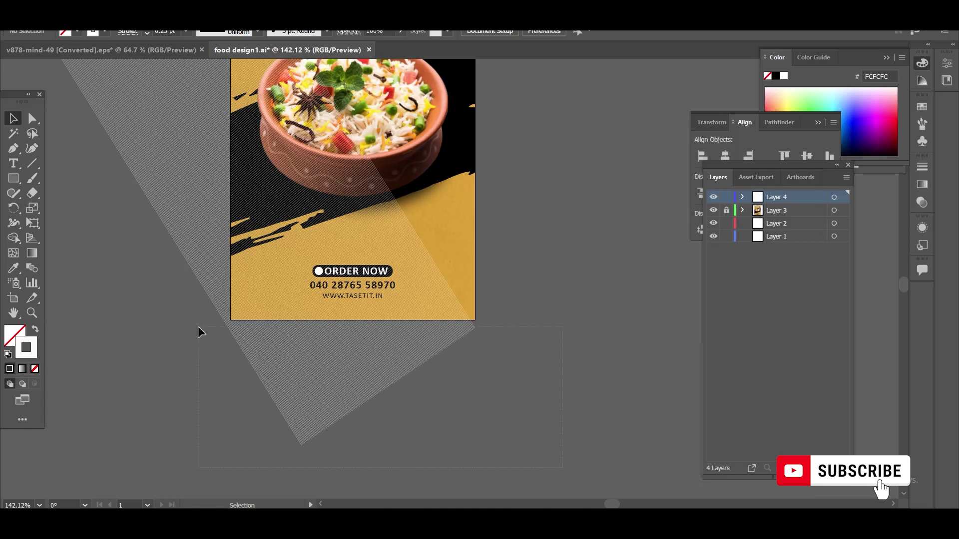
{"action": "key", "text": "ctrl+a"}
{"action": "left_click", "coordinate": [491, 391]}
{"action": "left_click_drag", "start_coordinate": [433, 354], "coordinate": [445, 428]}
{"action": "left_click", "coordinate": [432, 430]}
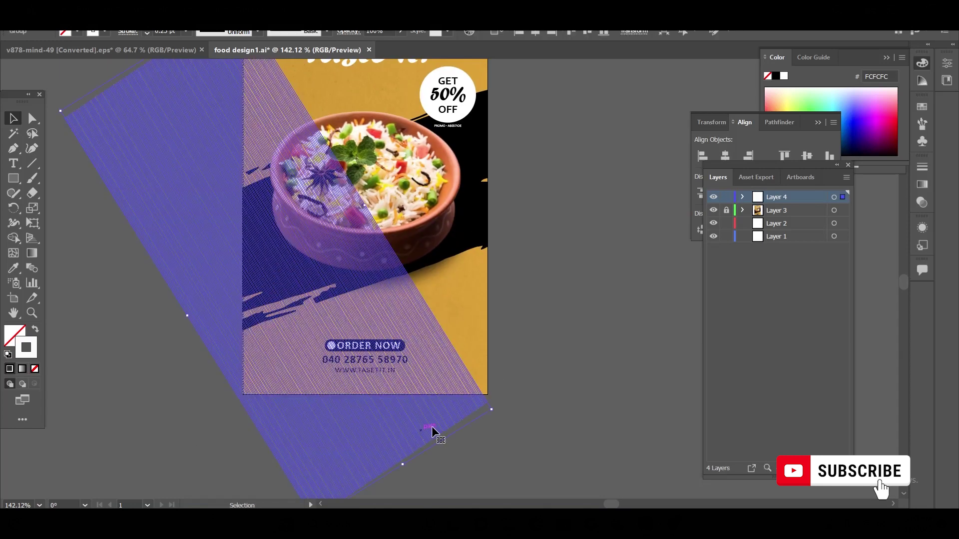
{"action": "key", "text": "Delete"}
{"action": "double_click", "coordinate": [475, 422]}
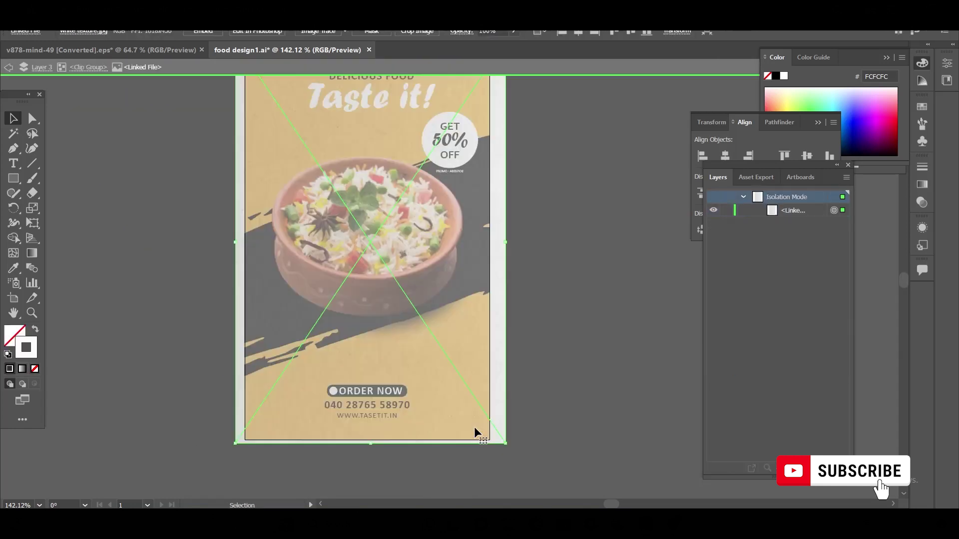
{"action": "key", "text": "ctrl+f"}
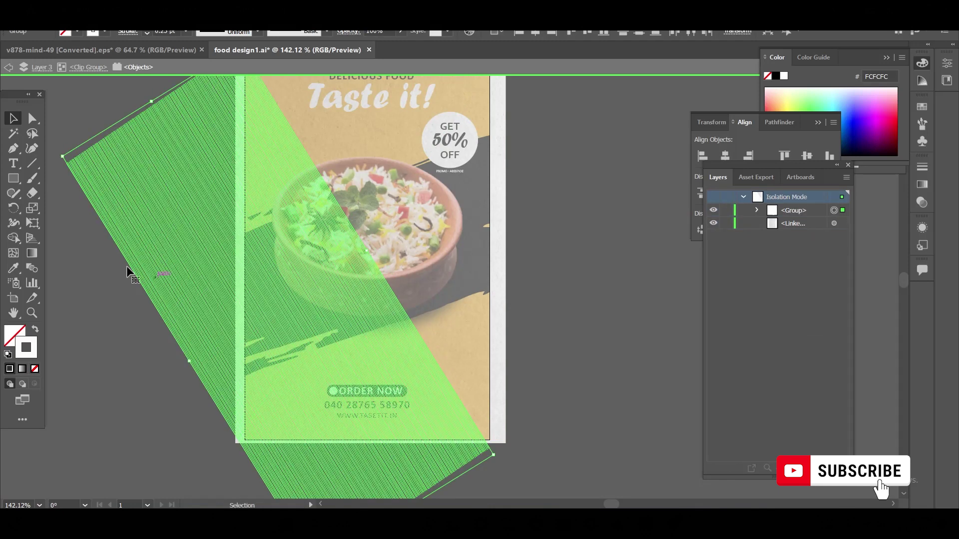
{"action": "left_click", "coordinate": [9, 70]}
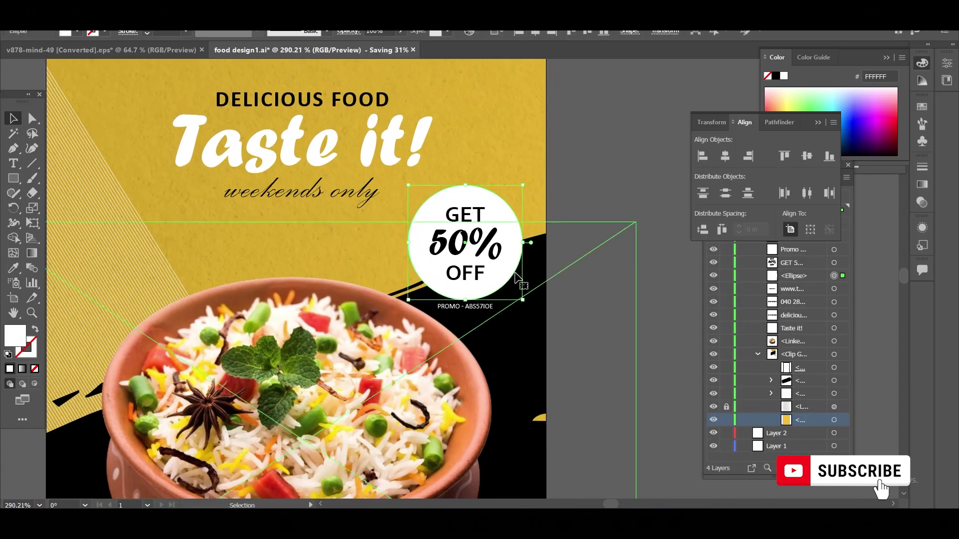
- Duplicate the badge's white circle in front and make it a 5 pt dashed outline
{"action": "mouse_move", "coordinate": [502, 285]}
{"action": "left_mouse_down"}
{"action": "mouse_move", "coordinate": [543, 265]}
{"action": "mouse_move", "coordinate": [519, 297]}
{"action": "mouse_move", "coordinate": [531, 308]}
{"action": "left_mouse_up"}
{"action": "key", "text": "ctrl+c"}
{"action": "key", "text": "ctrl+f"}
{"action": "left_click", "coordinate": [35, 329]}
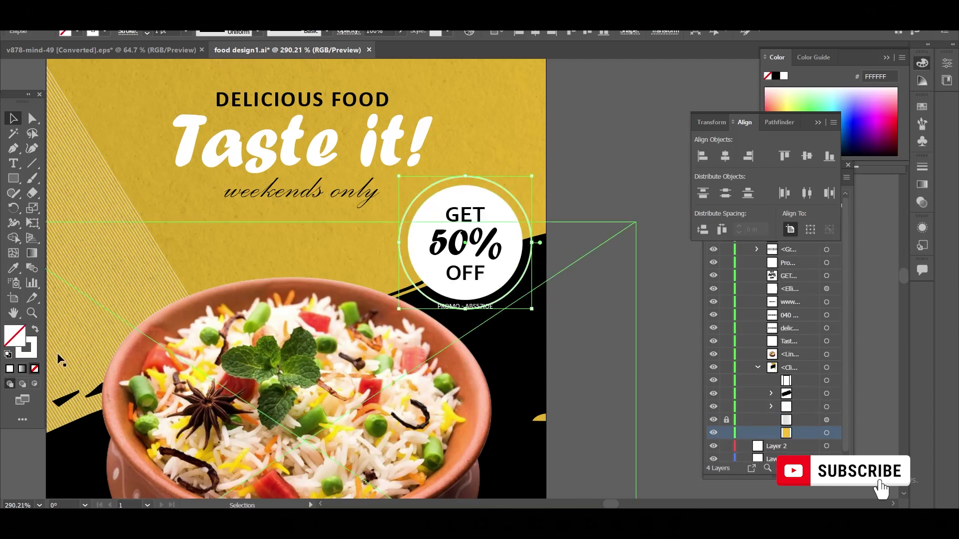
{"action": "left_click", "coordinate": [127, 31]}
{"action": "type", "text": "0.5"}
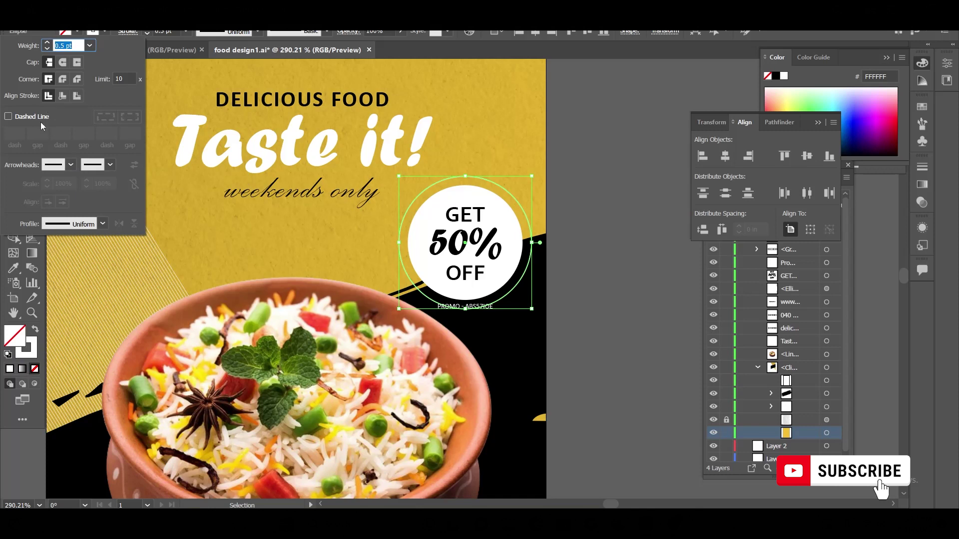
{"action": "left_click", "coordinate": [19, 118]}
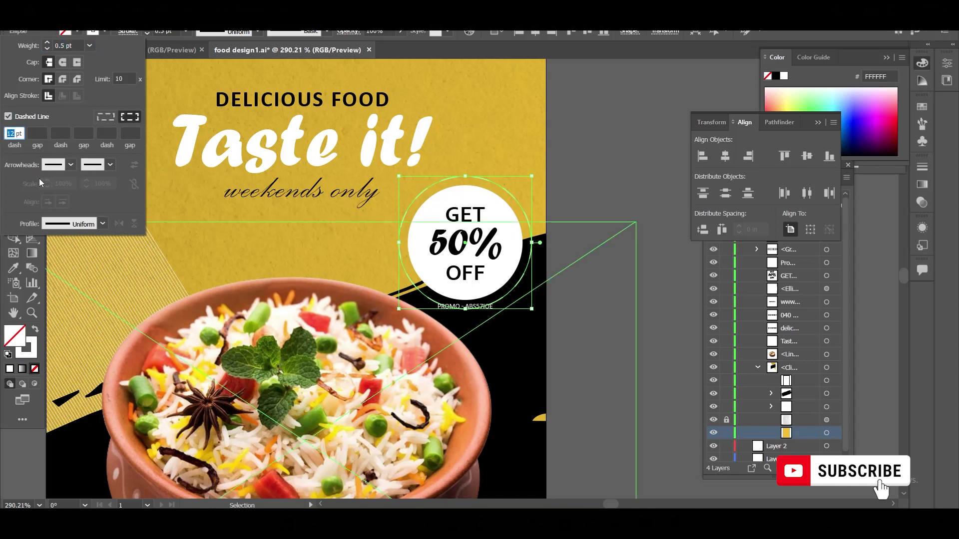
{"action": "type", "text": "5"}
{"action": "key", "text": "Tab"}
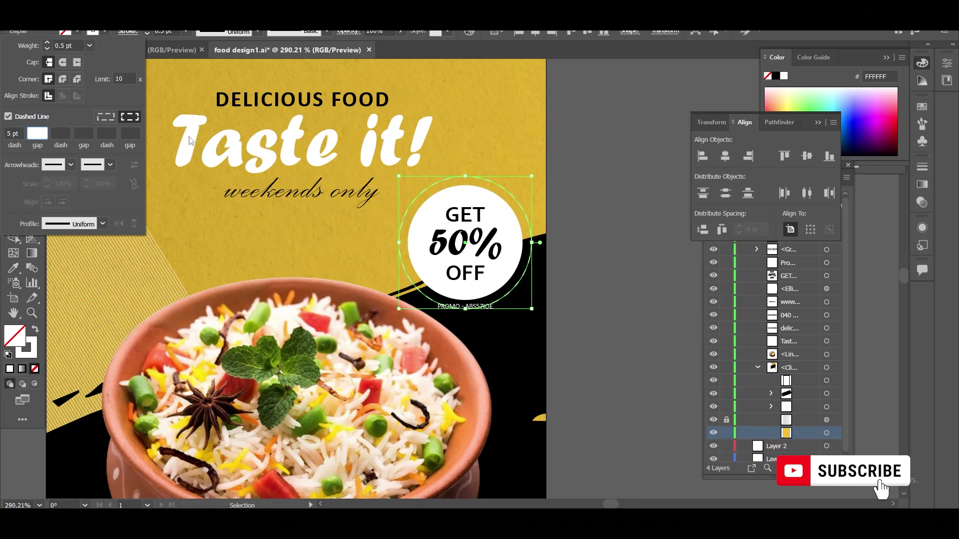
{"action": "left_click_drag", "start_coordinate": [631, 214], "coordinate": [654, 295]}
- Enlarge the dashed circle so it rings the 50% OFF badge
{"action": "left_click", "coordinate": [540, 253]}
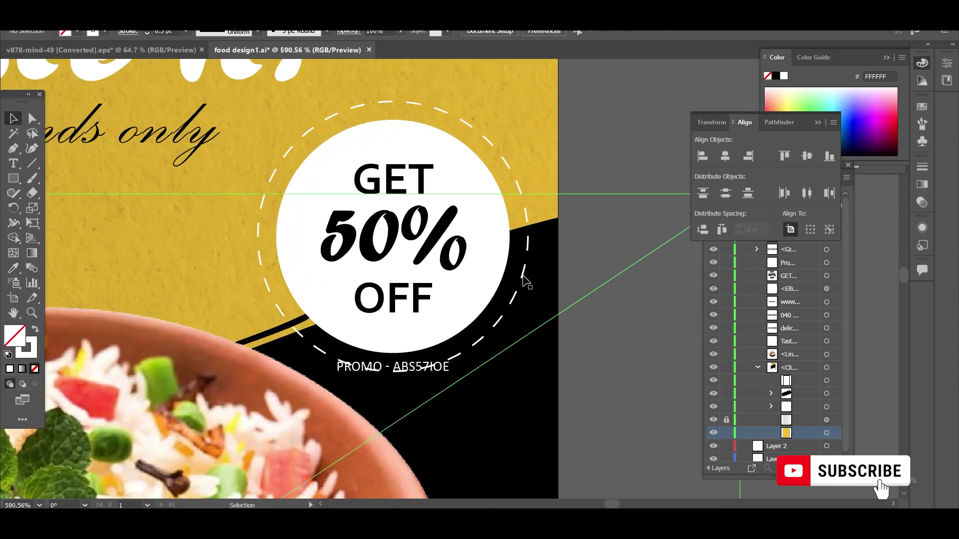
{"action": "left_click", "coordinate": [525, 278]}
{"action": "left_click_drag", "start_coordinate": [529, 96], "coordinate": [521, 108]}
{"action": "left_click", "coordinate": [579, 267]}
- Rotate the PROMO code text 90° and place it vertically beside the badge
{"action": "scroll", "coordinate": [579, 267], "scroll_direction": "down", "scroll_amount": 1}
{"action": "scroll", "coordinate": [536, 316], "scroll_direction": "down", "scroll_amount": 3}
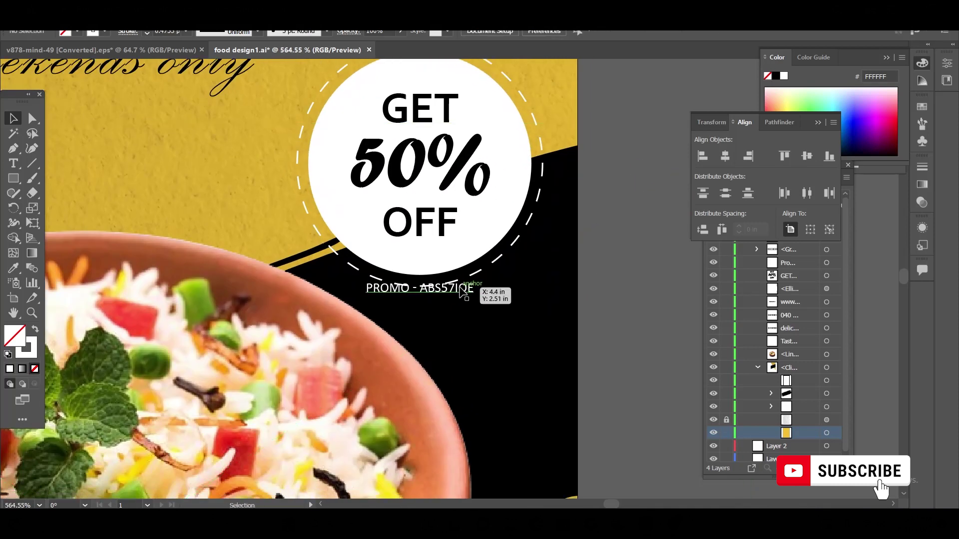
{"action": "left_click", "coordinate": [495, 257]}
{"action": "scroll", "coordinate": [561, 270], "scroll_direction": "up", "scroll_amount": 2}
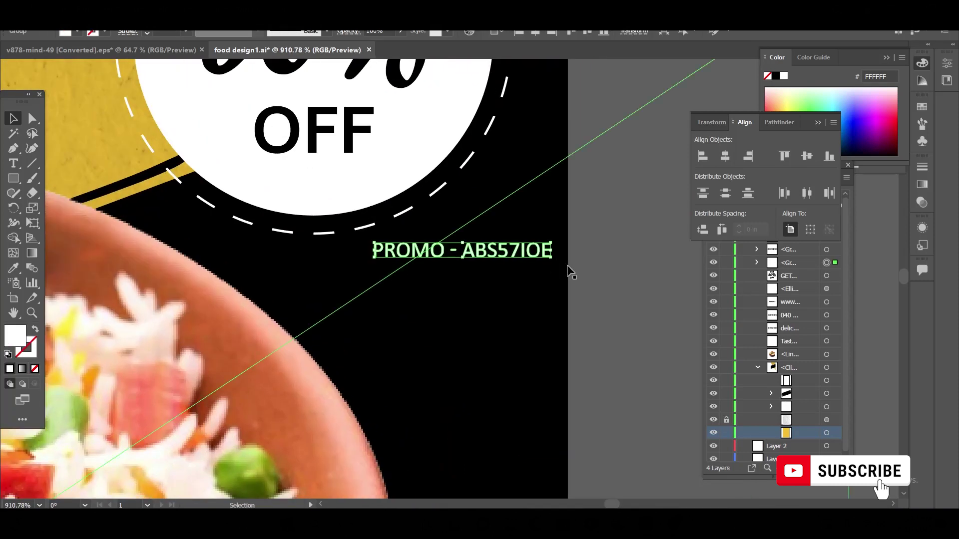
{"action": "left_click_drag", "start_coordinate": [567, 268], "coordinate": [476, 212]}
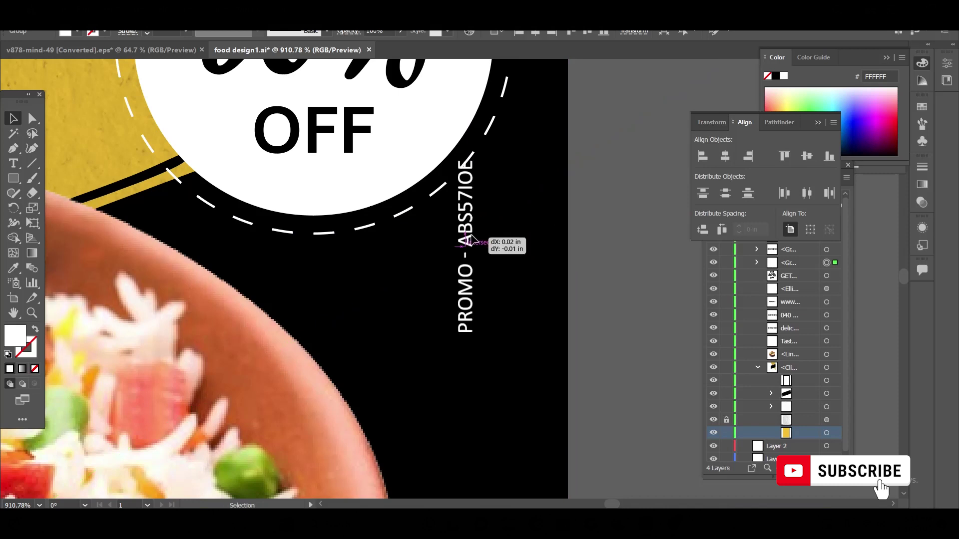
{"action": "scroll", "coordinate": [514, 315], "scroll_direction": "down", "scroll_amount": 3}
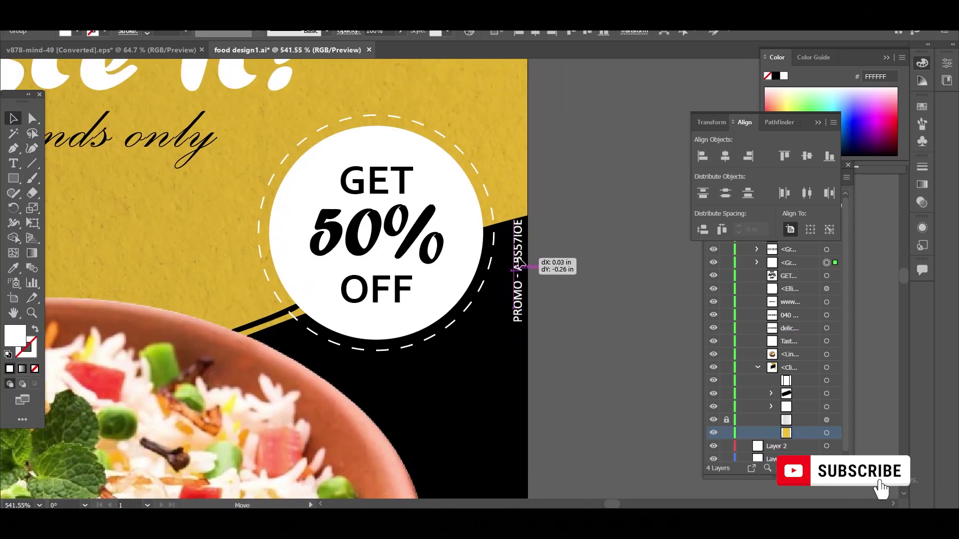
{"action": "left_click_drag", "start_coordinate": [516, 315], "coordinate": [512, 271]}
{"action": "left_click", "coordinate": [589, 255]}
- Draw a Pen curve sweeping down the poster's left side and out to the right
{"action": "key", "text": "ctrl+0"}
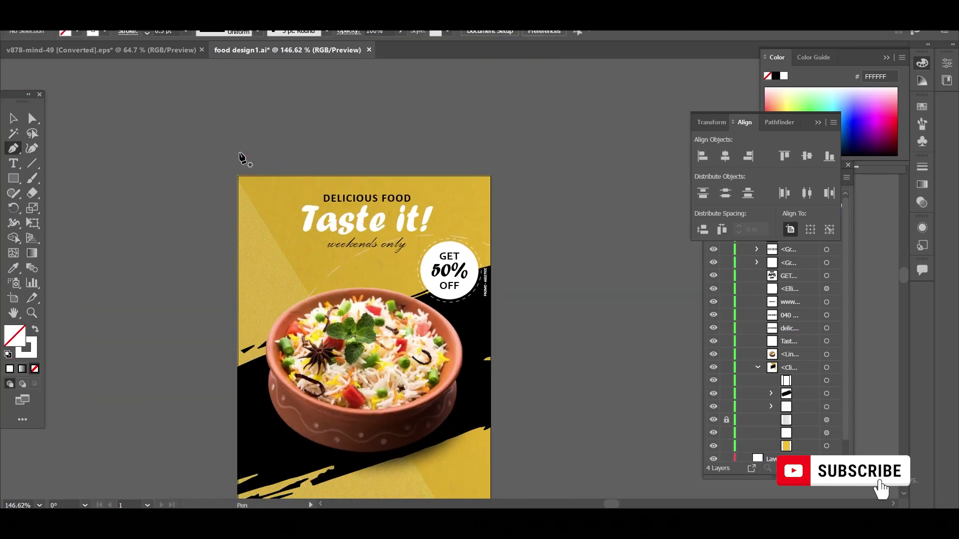
{"action": "key", "text": "p"}
{"action": "left_click", "coordinate": [219, 75]}
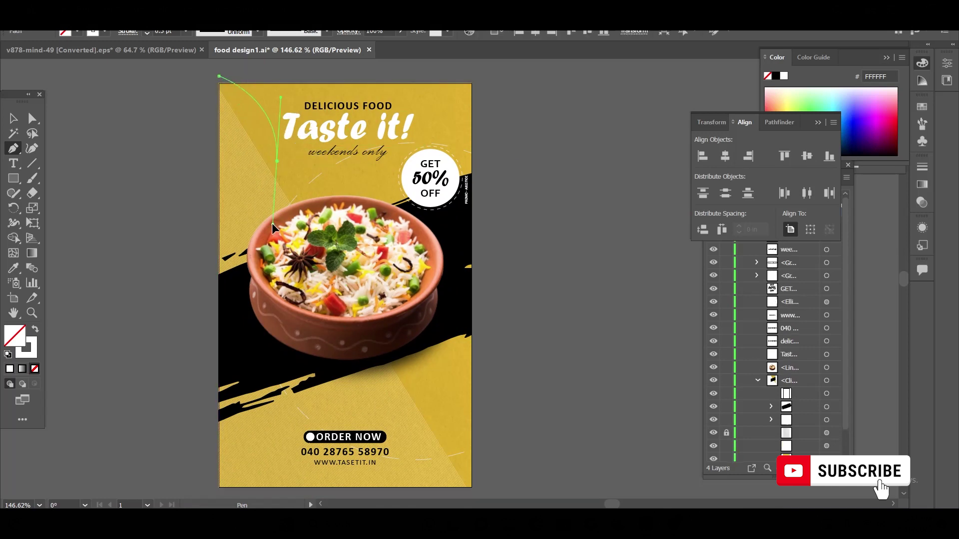
{"action": "left_click_drag", "start_coordinate": [265, 386], "coordinate": [304, 452]}
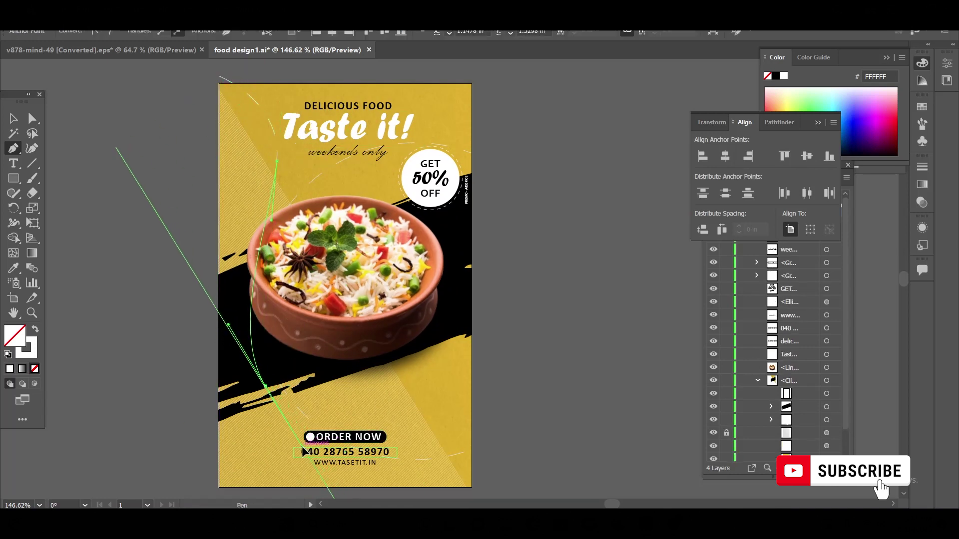
{"action": "left_click_drag", "start_coordinate": [517, 370], "coordinate": [597, 374]}
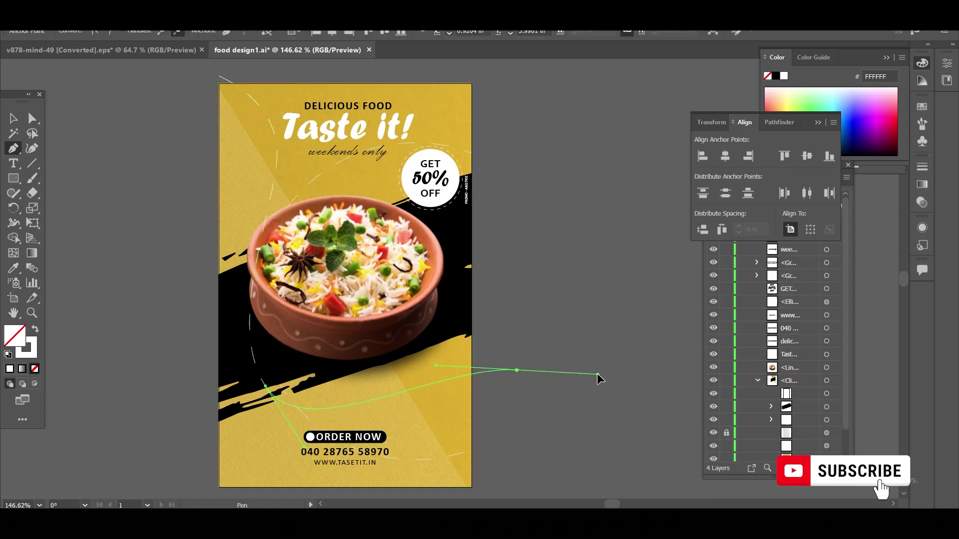
{"action": "key", "text": "v"}
- Paste the curve into the background clip group and delete the old dashed arc
{"action": "double_click", "coordinate": [466, 422]}
{"action": "left_click", "coordinate": [558, 379]}
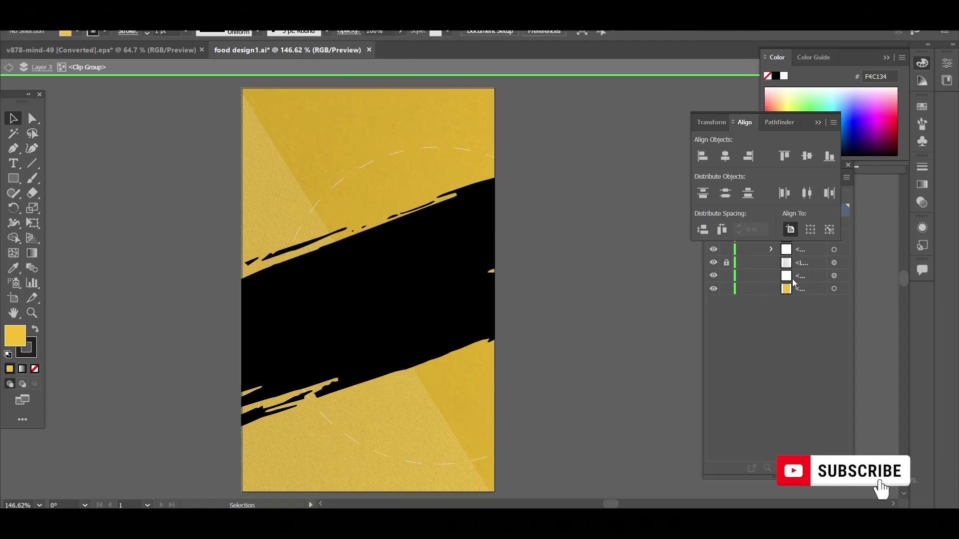
{"action": "key", "text": "ctrl+f"}
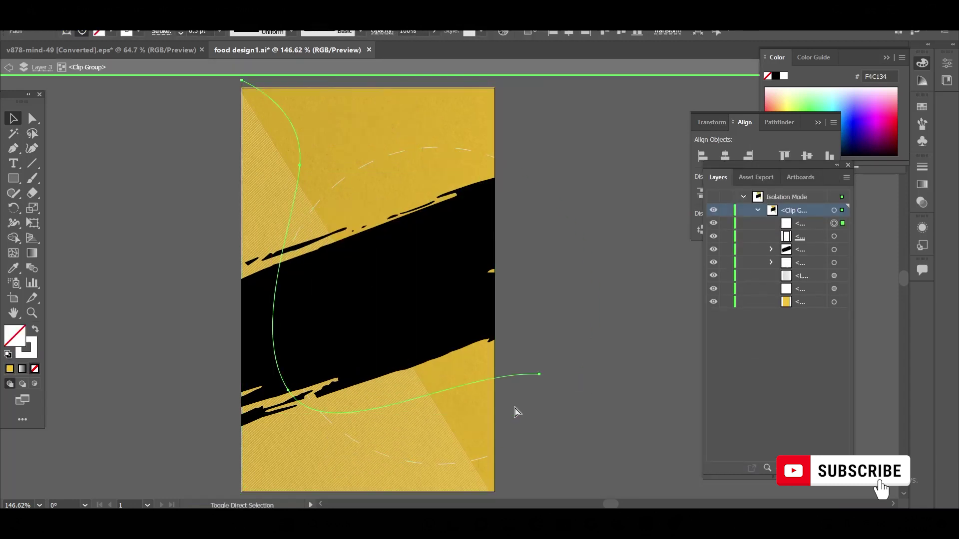
{"action": "left_click", "coordinate": [575, 412]}
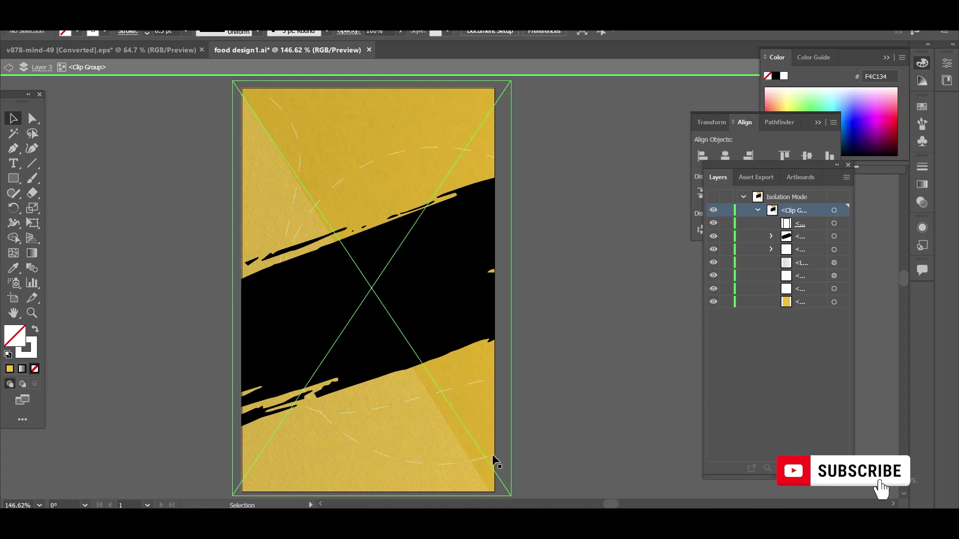
{"action": "left_click_drag", "start_coordinate": [519, 439], "coordinate": [608, 373]}
{"action": "key", "text": "Delete"}
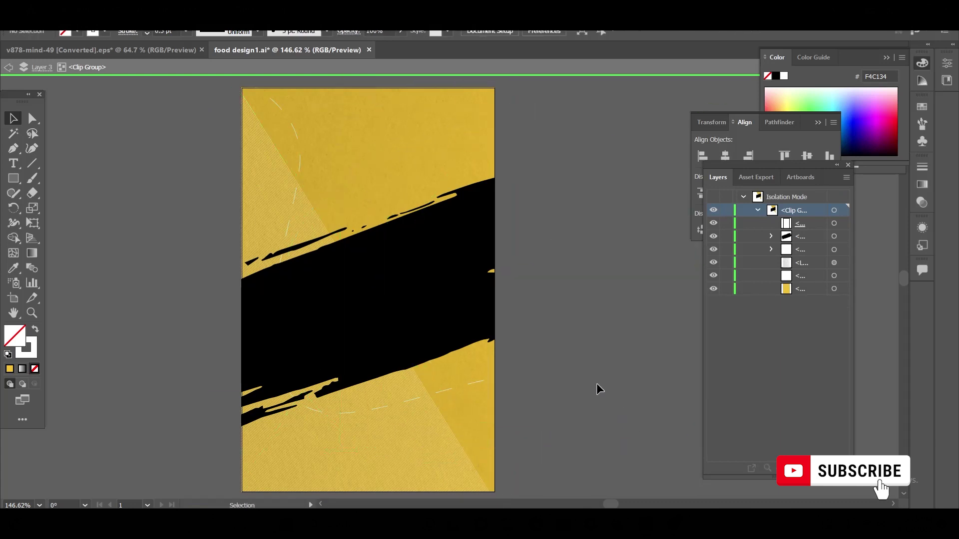
{"action": "left_click", "coordinate": [8, 67]}
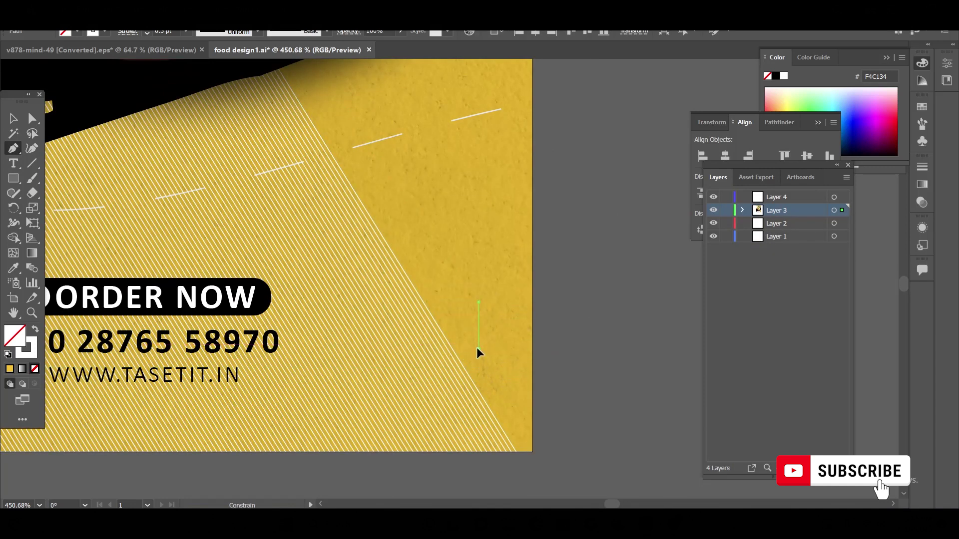
- Copy the short white vertical line into a row and fade the group to about 38% opacity
{"action": "left_click", "coordinate": [477, 349]}
{"action": "key", "text": "v"}
{"action": "scroll", "coordinate": [530, 352], "scroll_direction": "up", "scroll_amount": 5}
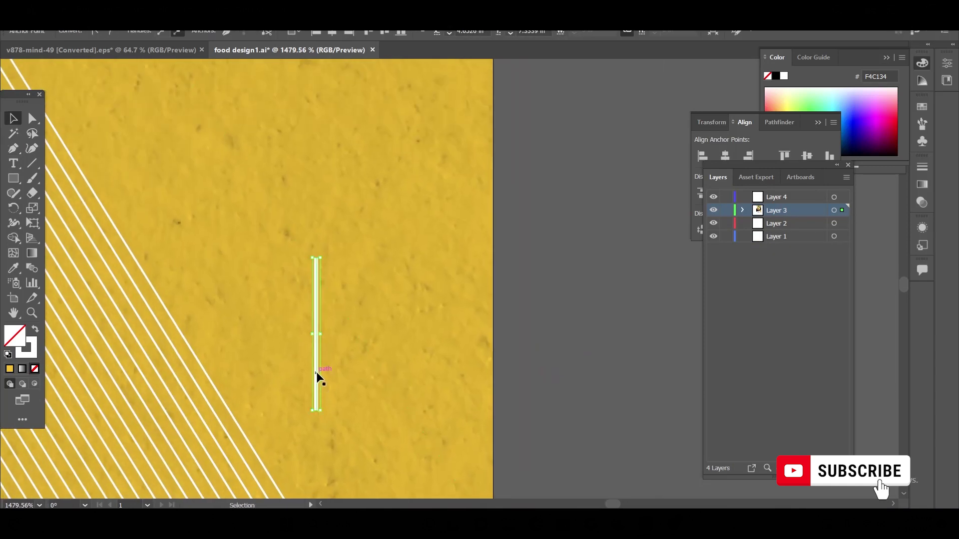
{"action": "left_click_drag", "start_coordinate": [318, 375], "coordinate": [343, 379]}
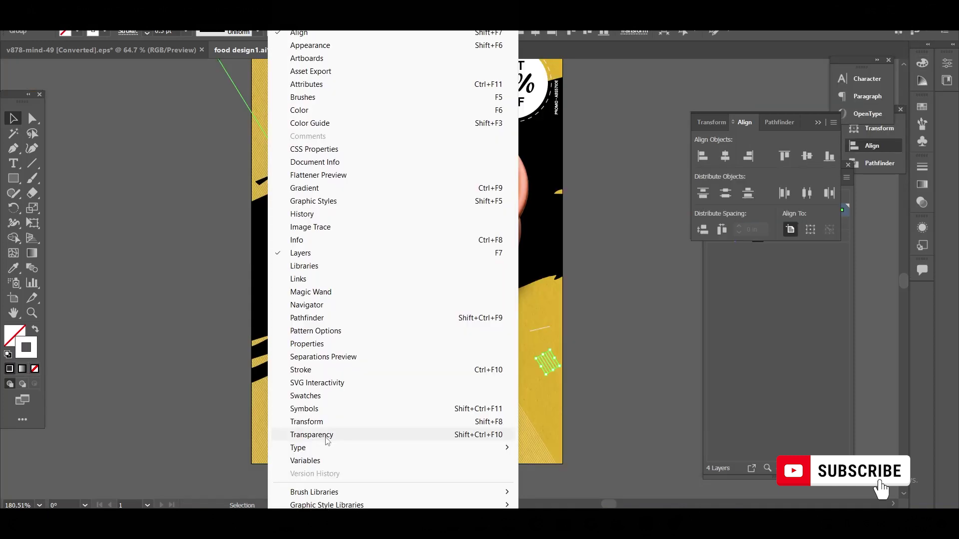
{"action": "left_click", "coordinate": [327, 436]}
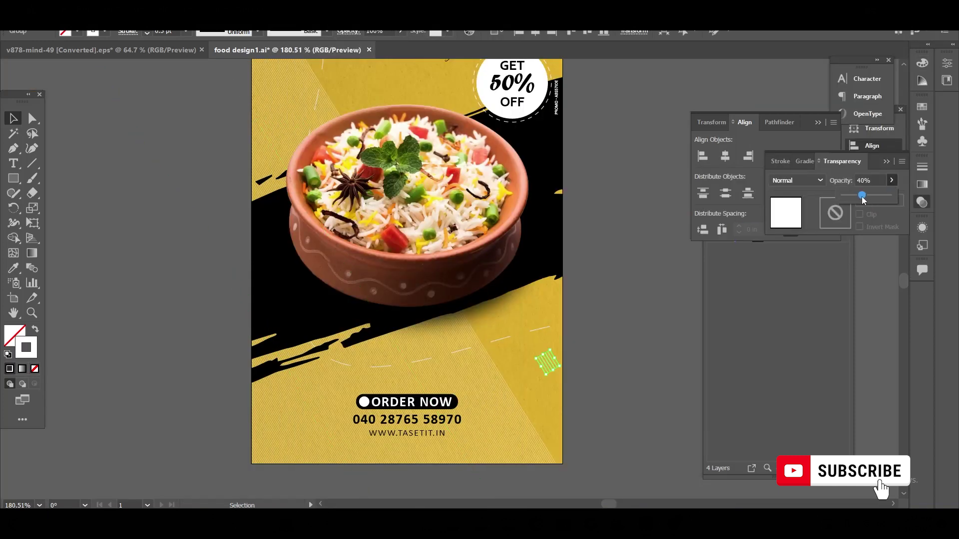
{"action": "scroll", "coordinate": [599, 379], "scroll_direction": "right", "scroll_amount": 2}
{"action": "left_click", "coordinate": [559, 369]}
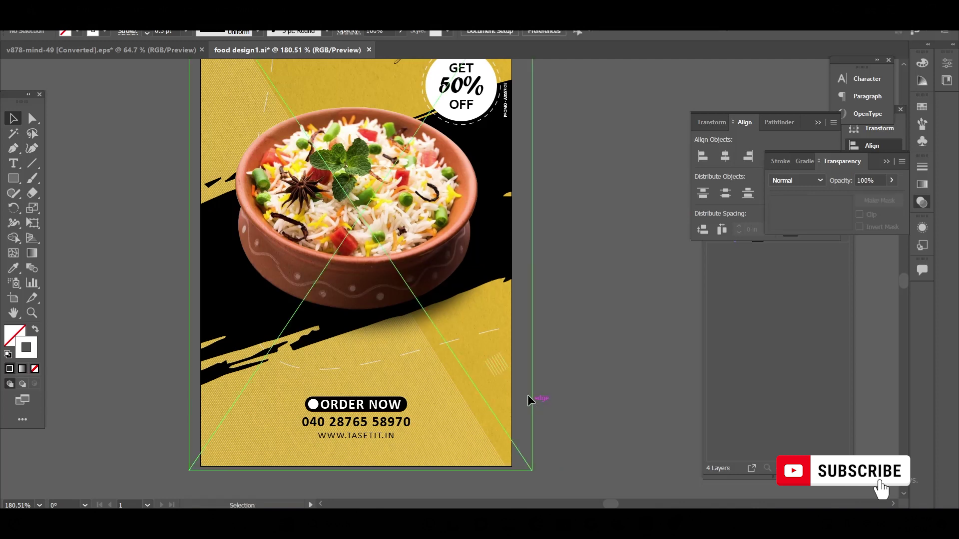
- Move a faint line cluster to sit just above the 50% OFF badge
{"action": "scroll", "coordinate": [501, 370], "scroll_direction": "up", "scroll_amount": 2}
{"action": "scroll", "coordinate": [535, 376], "scroll_direction": "down", "scroll_amount": 3}
{"action": "scroll", "coordinate": [573, 381], "scroll_direction": "up", "scroll_amount": 2}
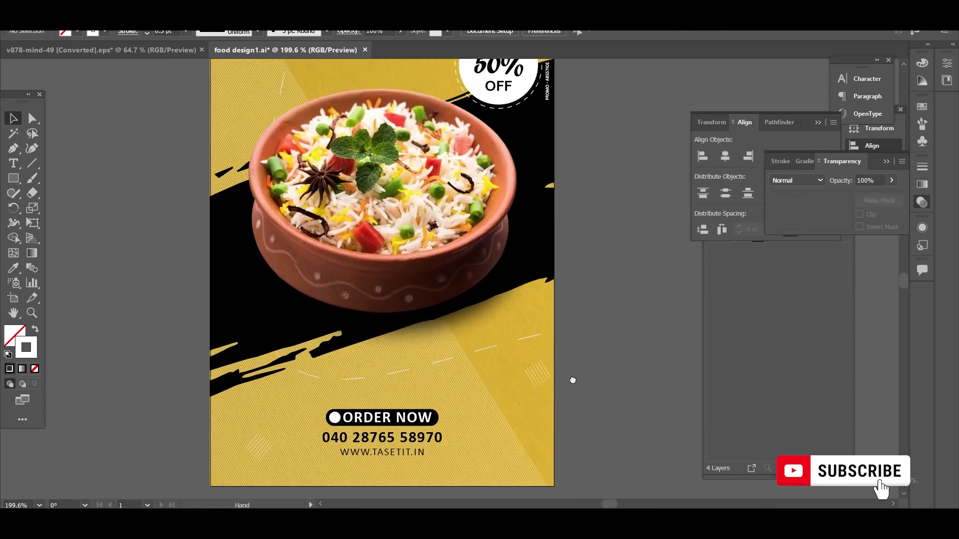
{"action": "scroll", "coordinate": [559, 401], "scroll_direction": "down", "scroll_amount": 1}
{"action": "scroll", "coordinate": [559, 401], "scroll_direction": "down", "scroll_amount": 1}
{"action": "mouse_move", "coordinate": [569, 402]}
{"action": "left_mouse_down"}
{"action": "mouse_move", "coordinate": [484, 156]}
{"action": "mouse_move", "coordinate": [500, 160]}
{"action": "left_mouse_up"}
{"action": "mouse_move", "coordinate": [528, 106]}
{"action": "left_mouse_down"}
{"action": "mouse_move", "coordinate": [684, 229]}
{"action": "mouse_move", "coordinate": [632, 230]}
{"action": "left_mouse_up"}
{"action": "left_click", "coordinate": [510, 160]}
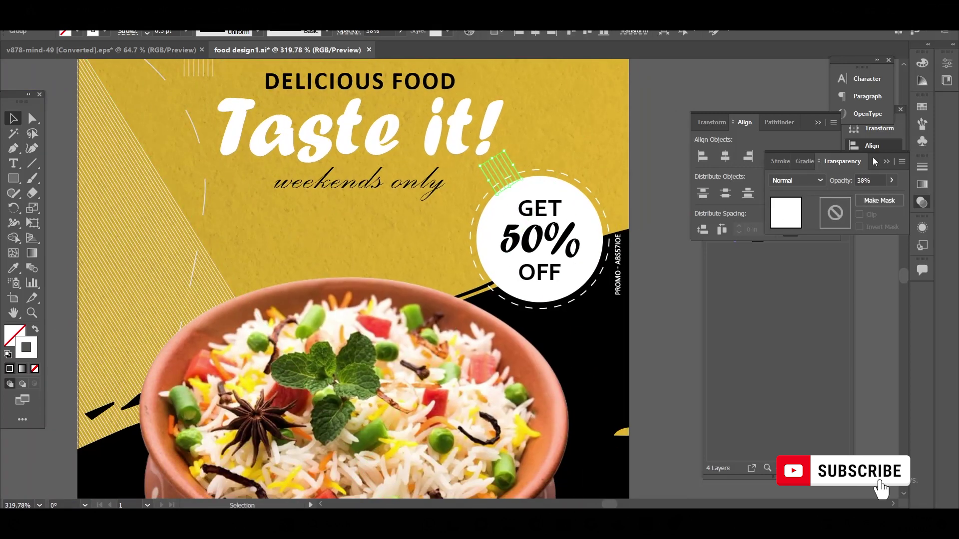